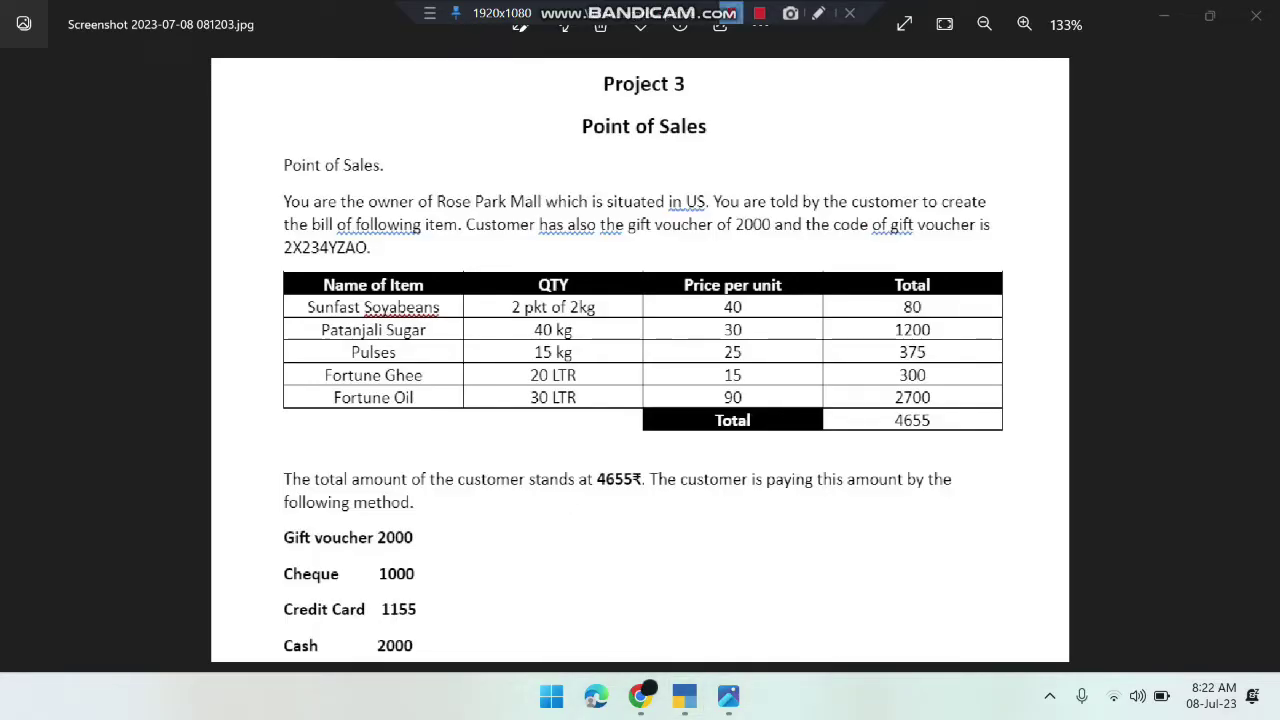
- Start a new company named Ross Park Mall
key(alt+Tab)
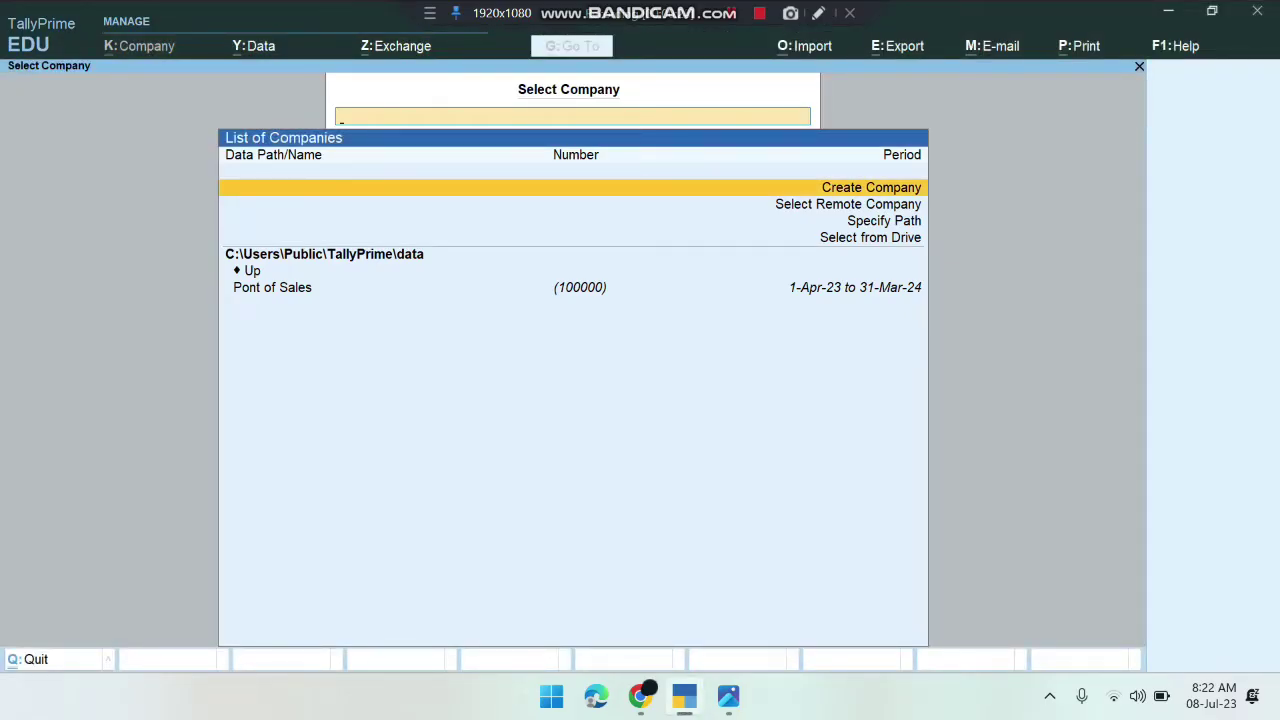
key(Return)
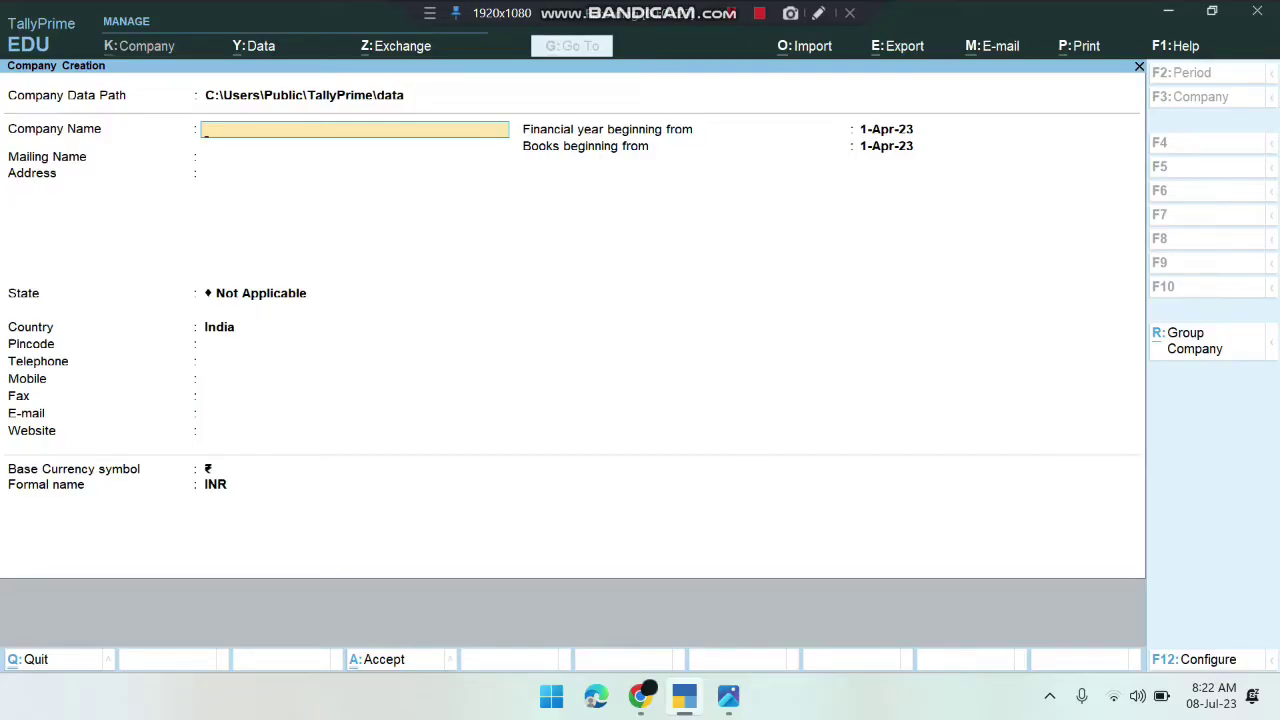
text(Ro)
text(ss Par)
text(t Ma)
key(BackSpace)
key(BackSpace)
key(BackSpace)
text(Mal)
key(Return)
- Set the country to United States of America and save the company
key(Return)
key(Return)
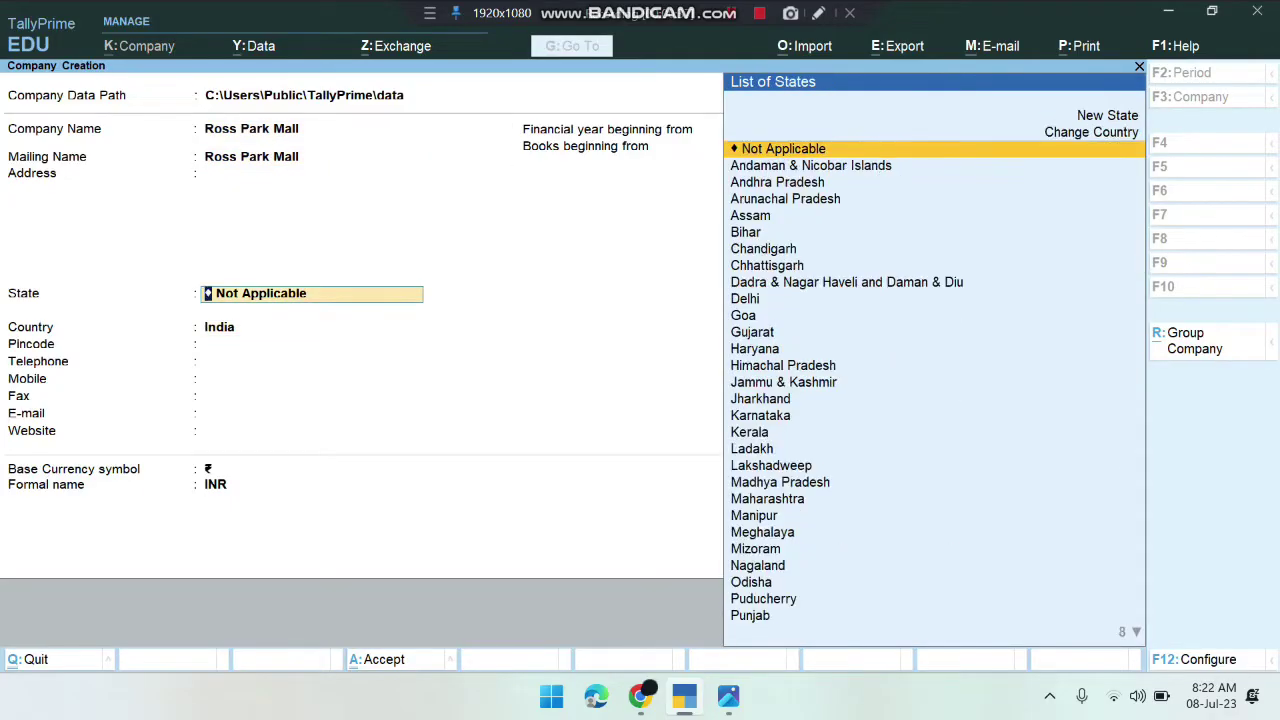
key(Return)
text(Us)
key(Down)
key(Down)
key(Down)
key(BackSpace)
key(BackSpace)
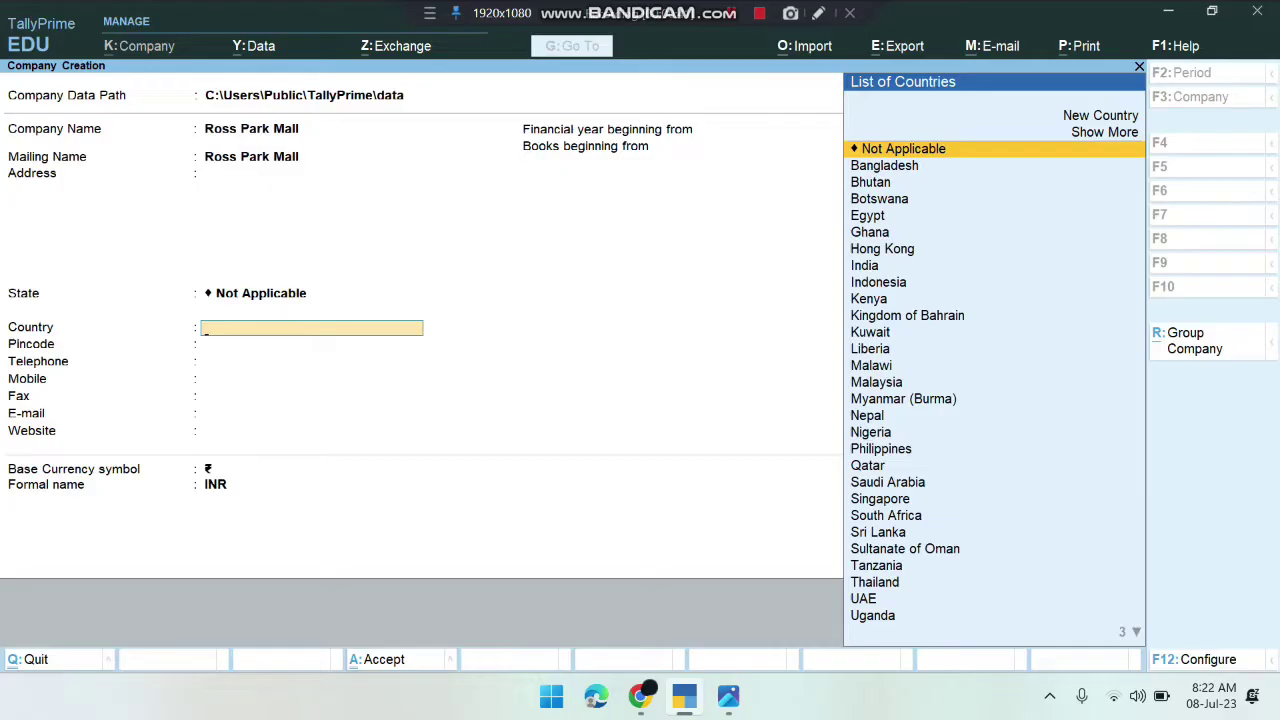
text(Unit)
key(Return)
key(Return)
key(Return)
key(Return)
key(Return)
key(Return)
key(Return)
key(Return)
key(Return)
key(Return)
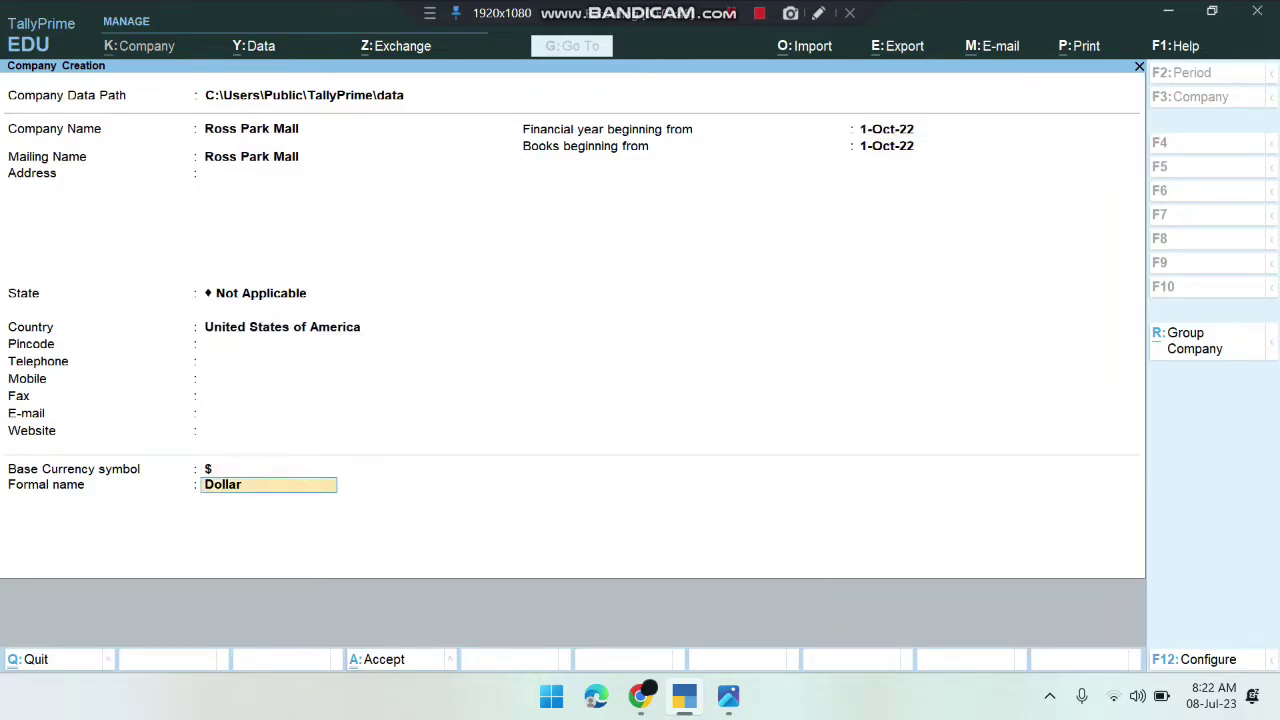
key(Return)
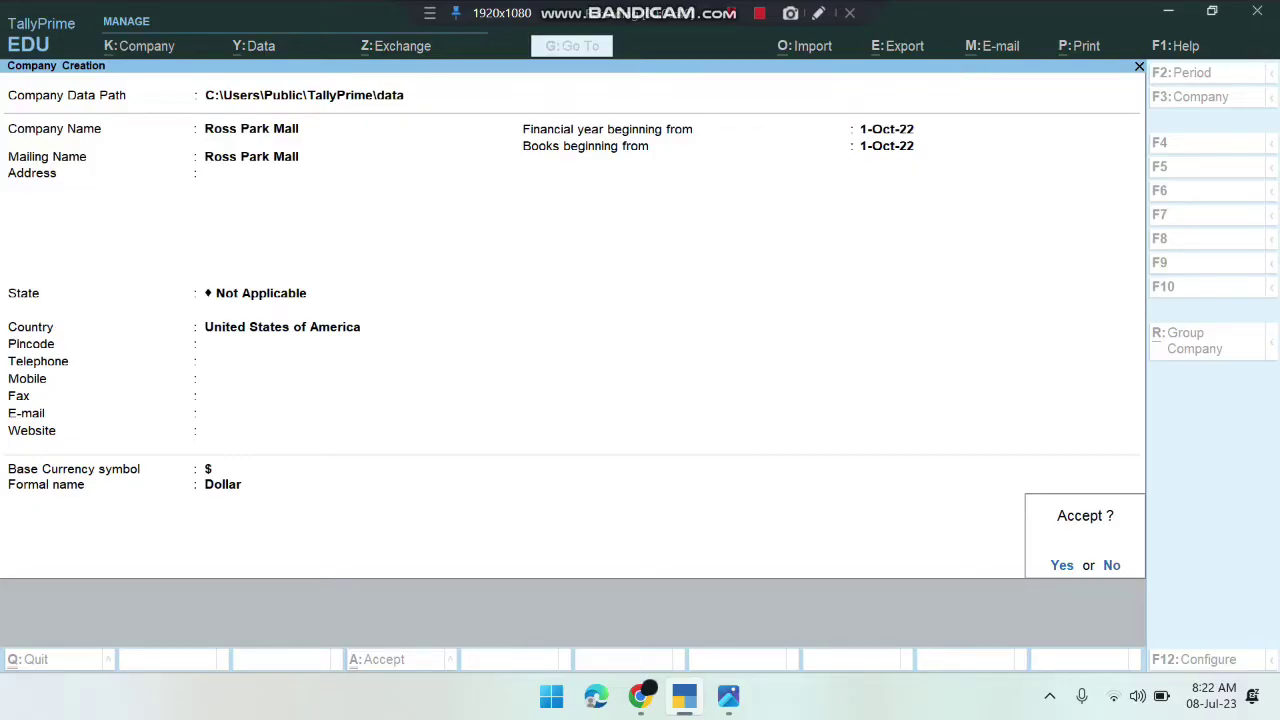
key(Return)
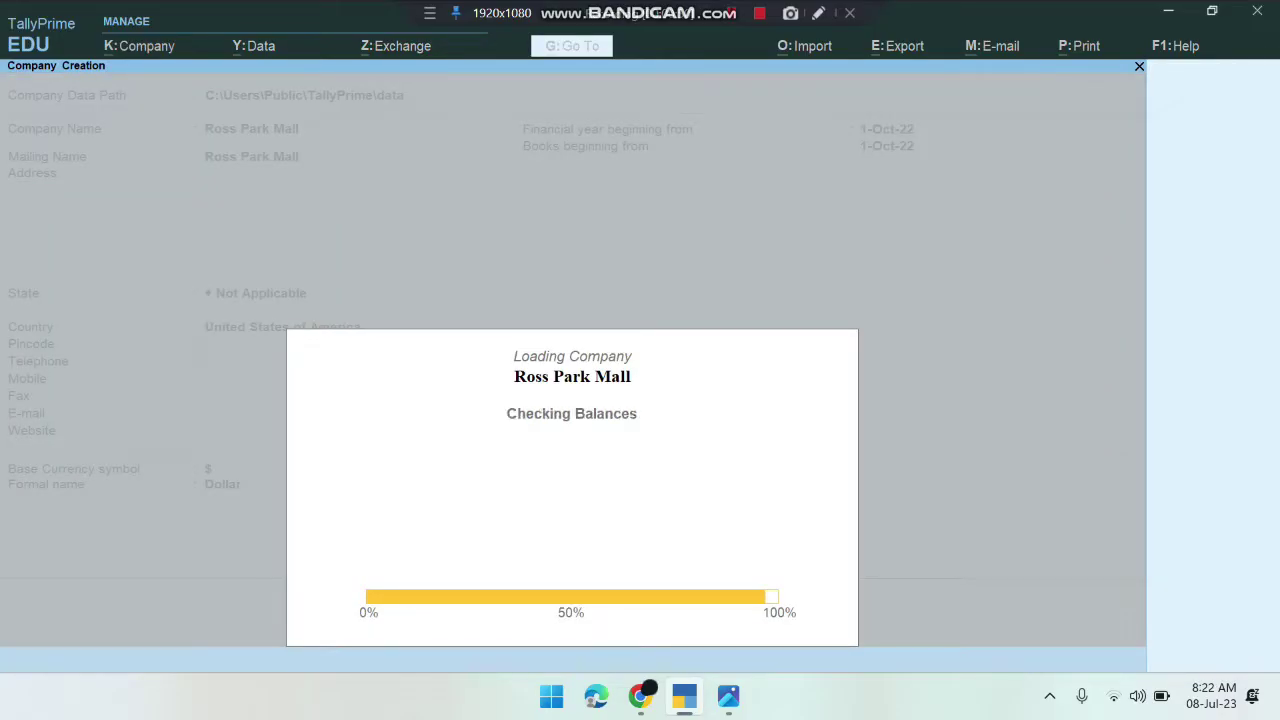
- Accept the company features and start creating a new voucher type
key(ctrl+a)
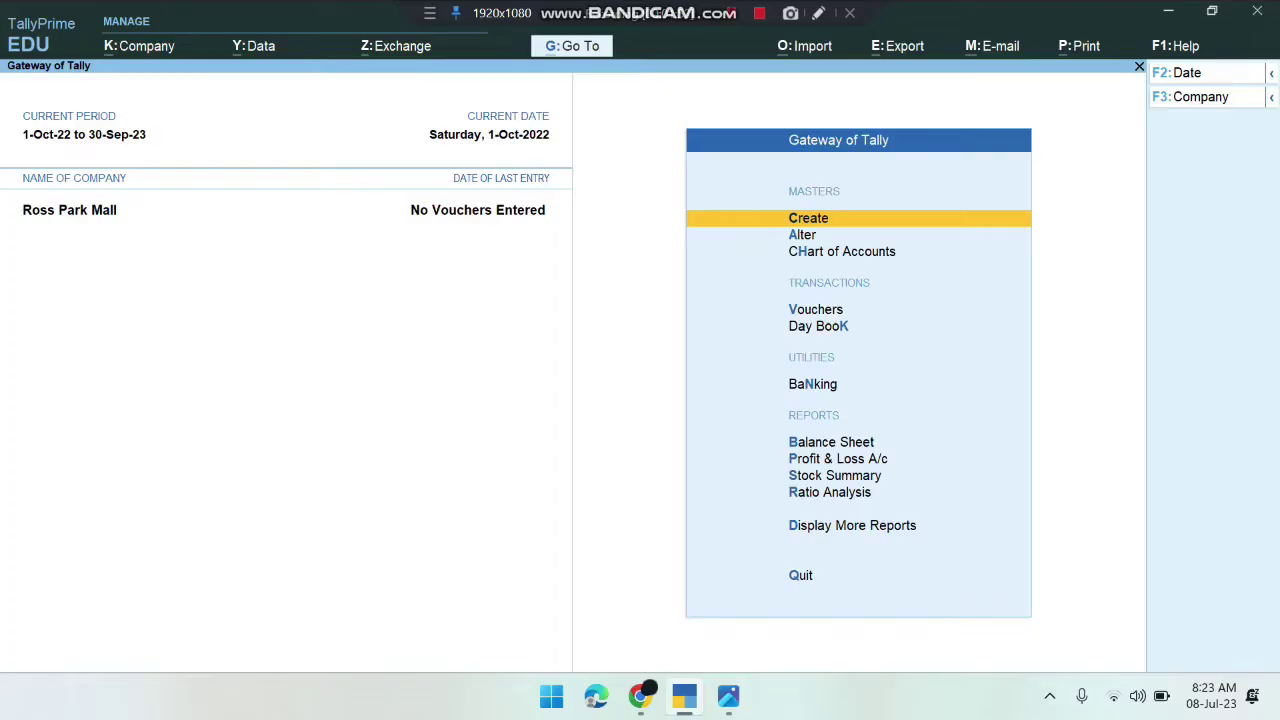
key(Return)
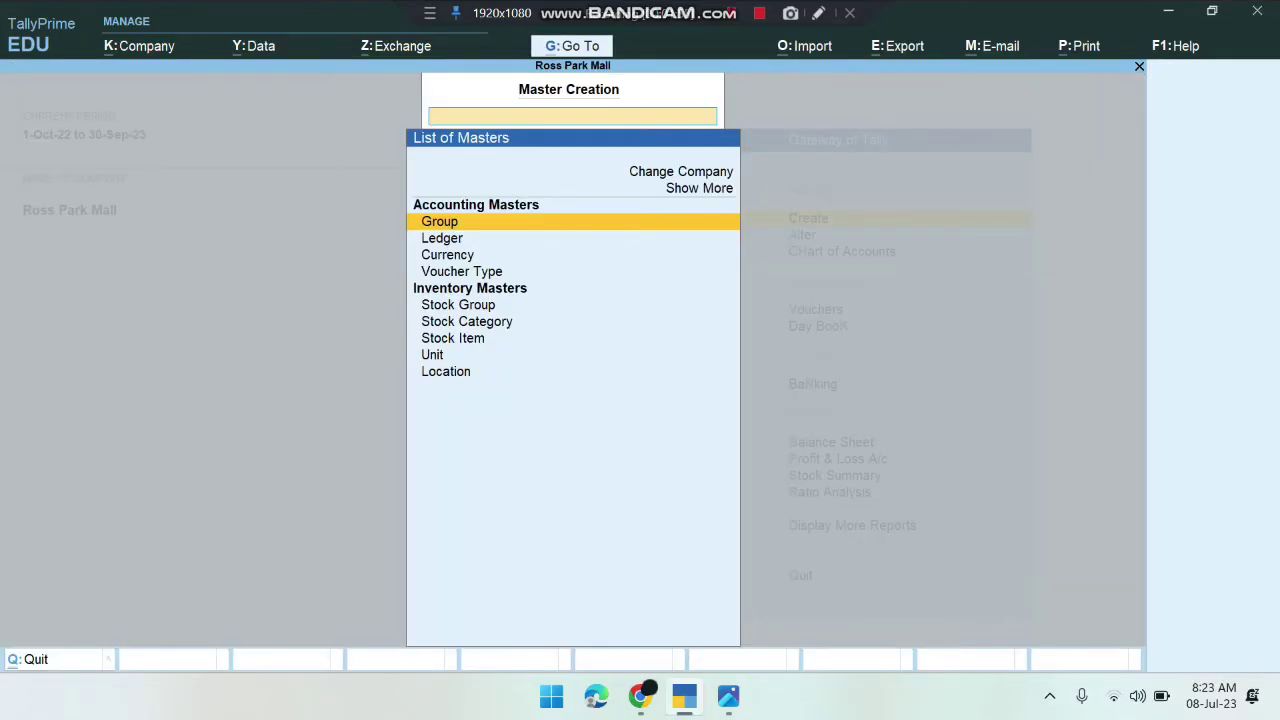
key(Down)
key(Down)
key(Down)
key(Return)
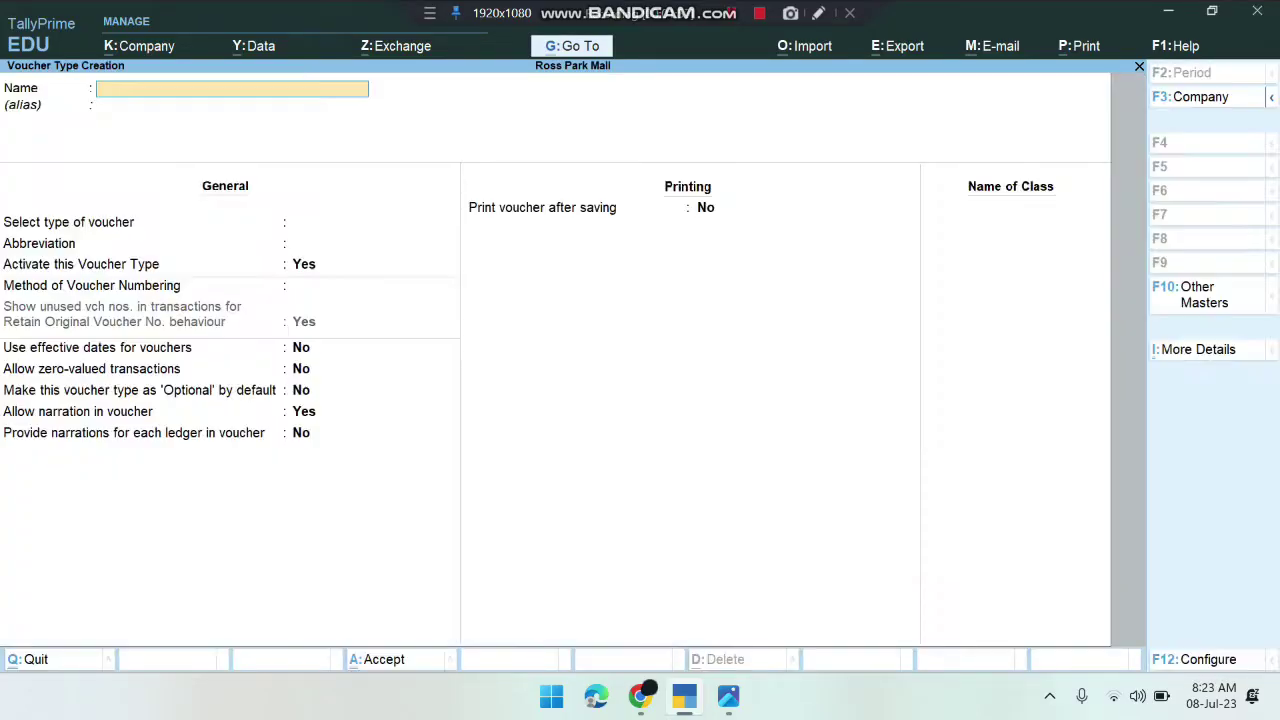
- Name the voucher type POS, based on Sales, with automatic numbering and POS invoicing on
text(POS)
key(Return)
text(Sa)
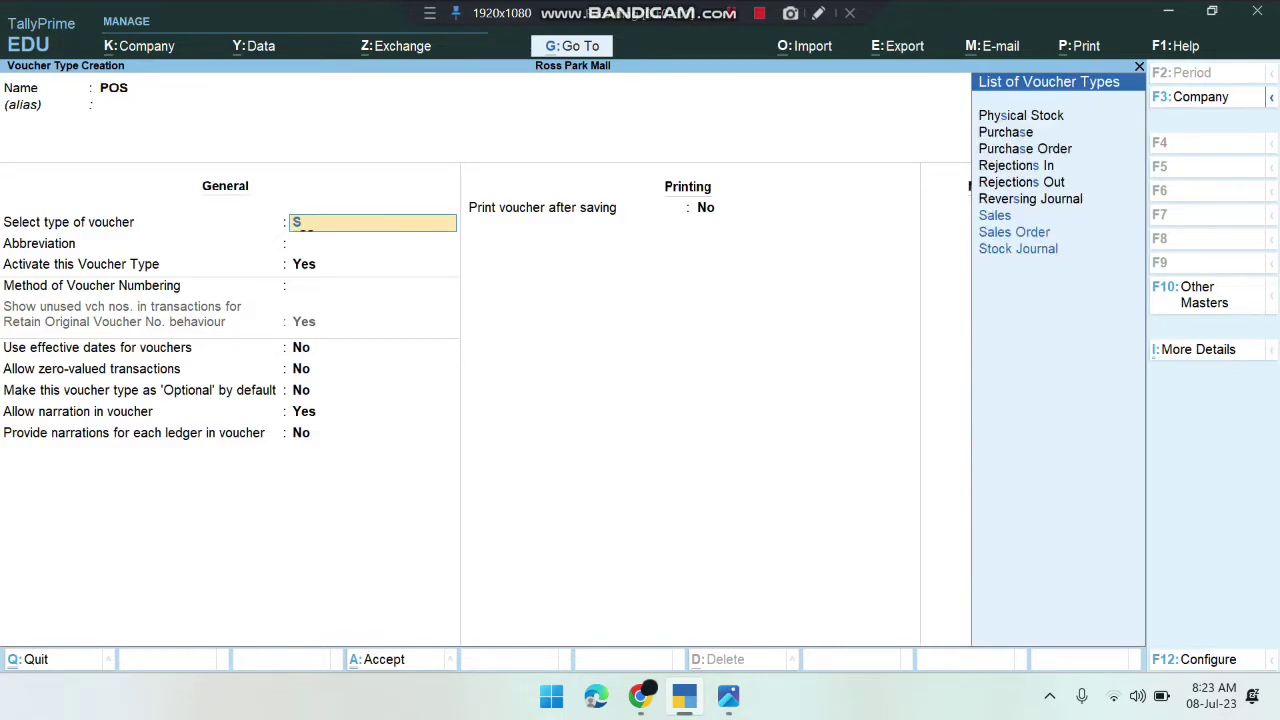
key(Return)
key(Return)
key(Return)
key(Return)
key(Return)
key(Return)
key(Return)
key(Return)
key(Return)
key(Return)
key(Return)
key(Return)
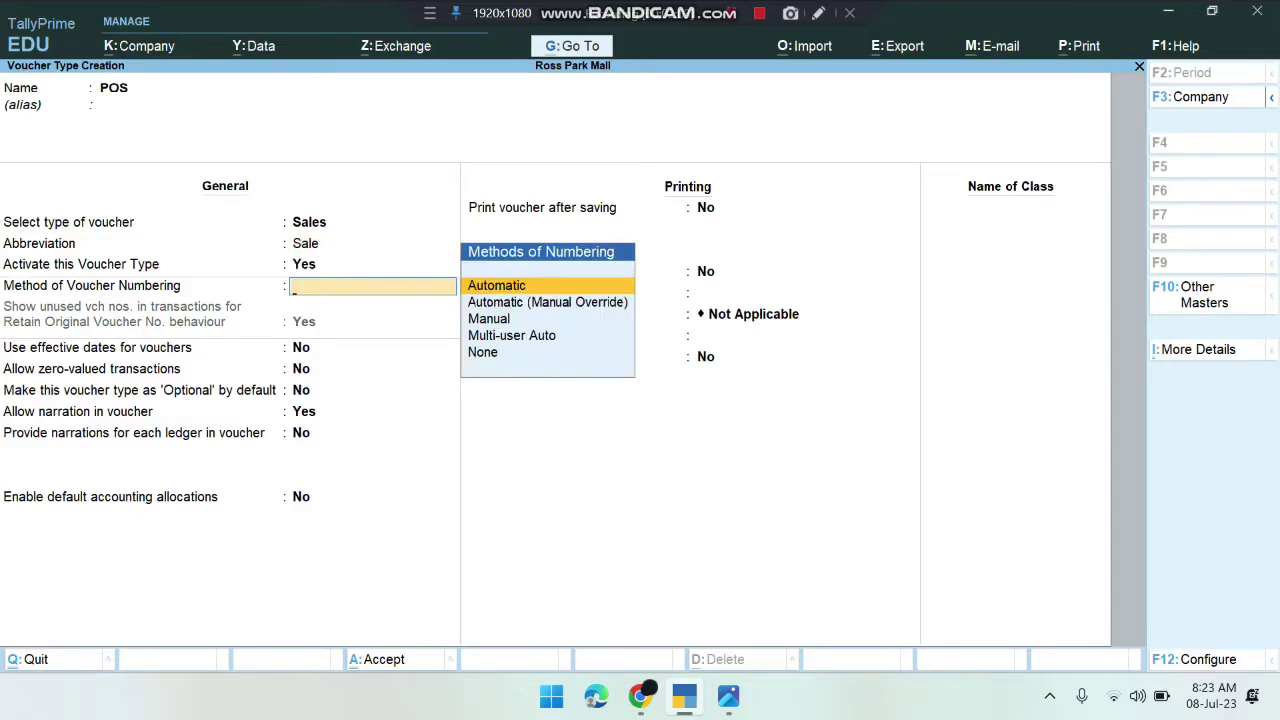
key(Return)
key(Return)
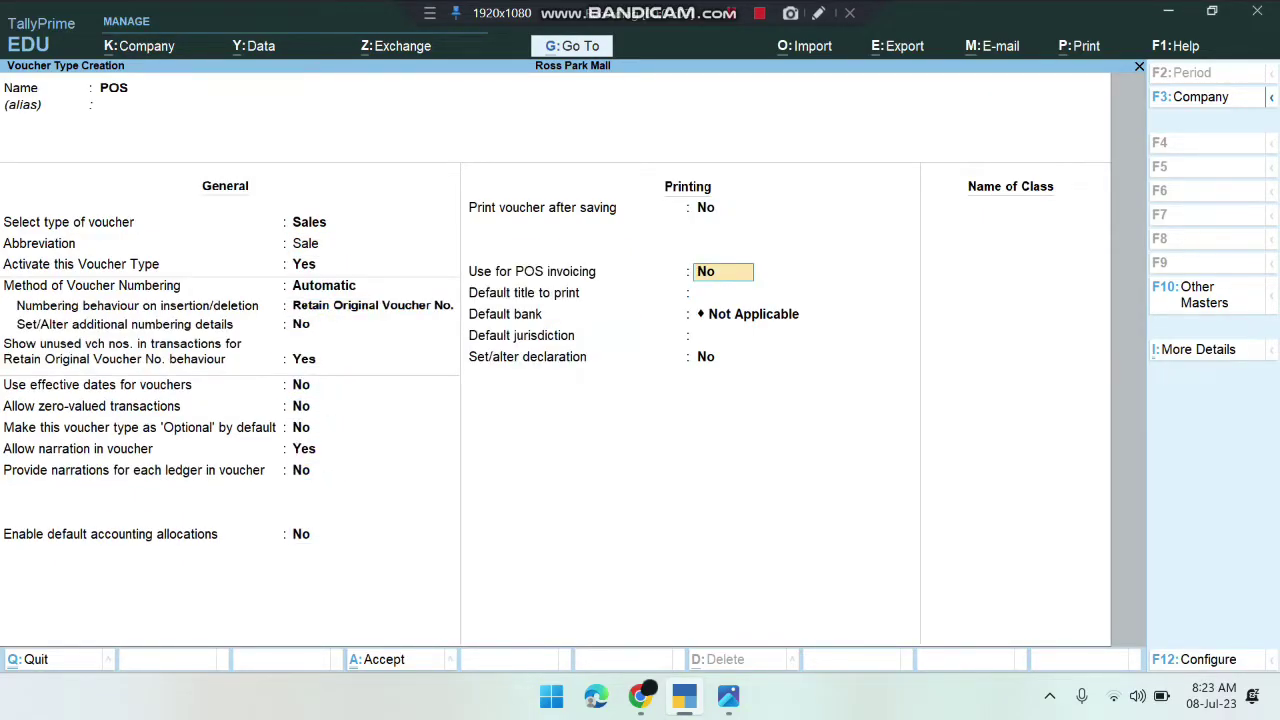
text(y)
key(Return)
key(BackSpace)
key(Return)
key(Return)
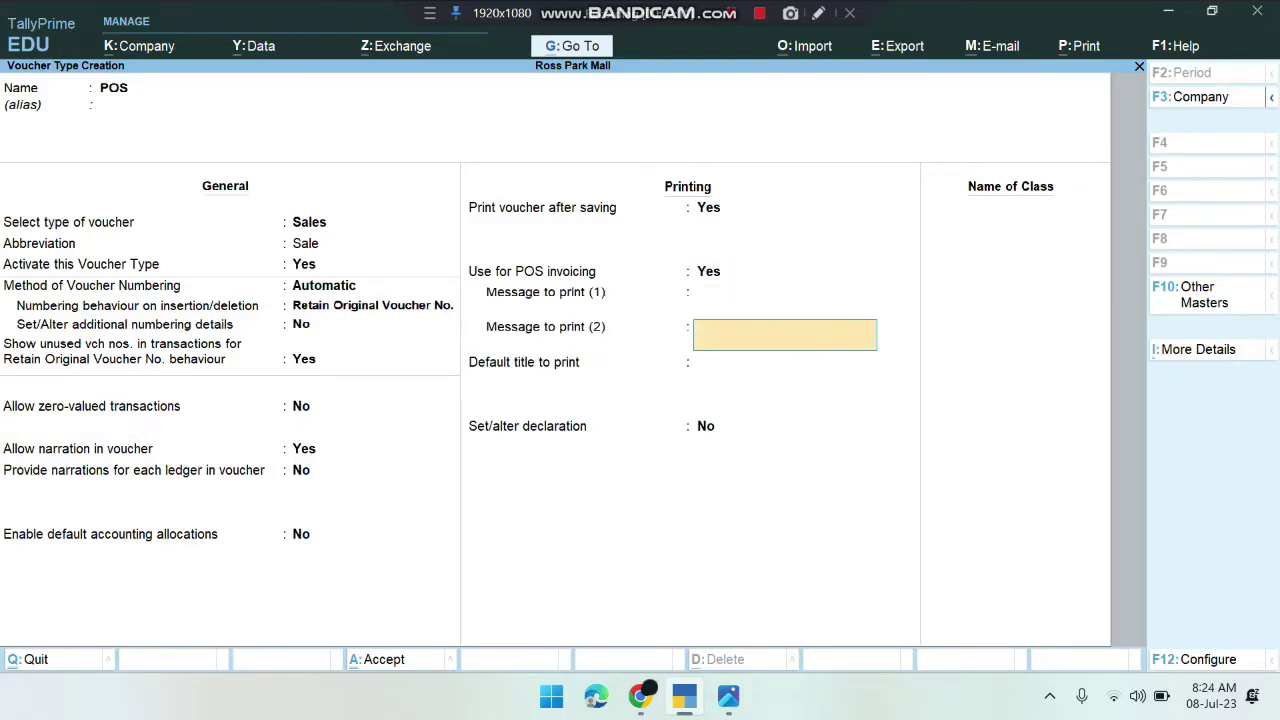
key(BackSpace)
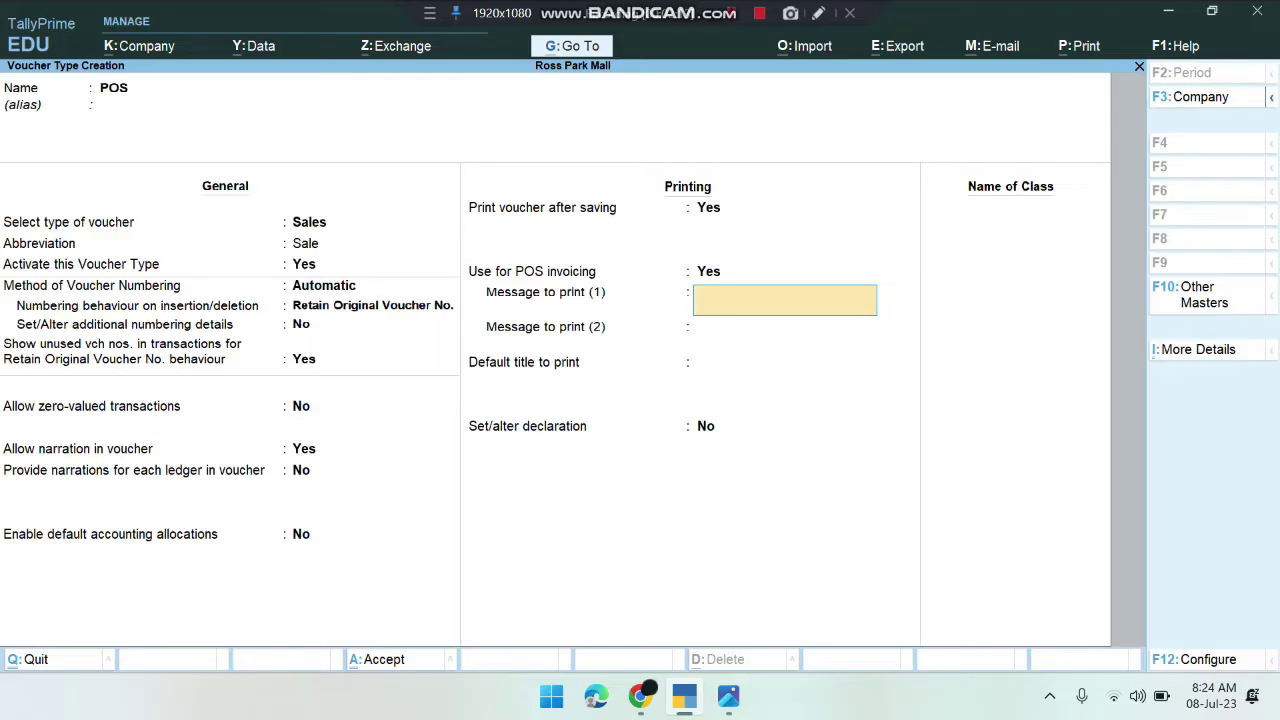
key(Return)
key(Return)
key(Return)
key(Return)
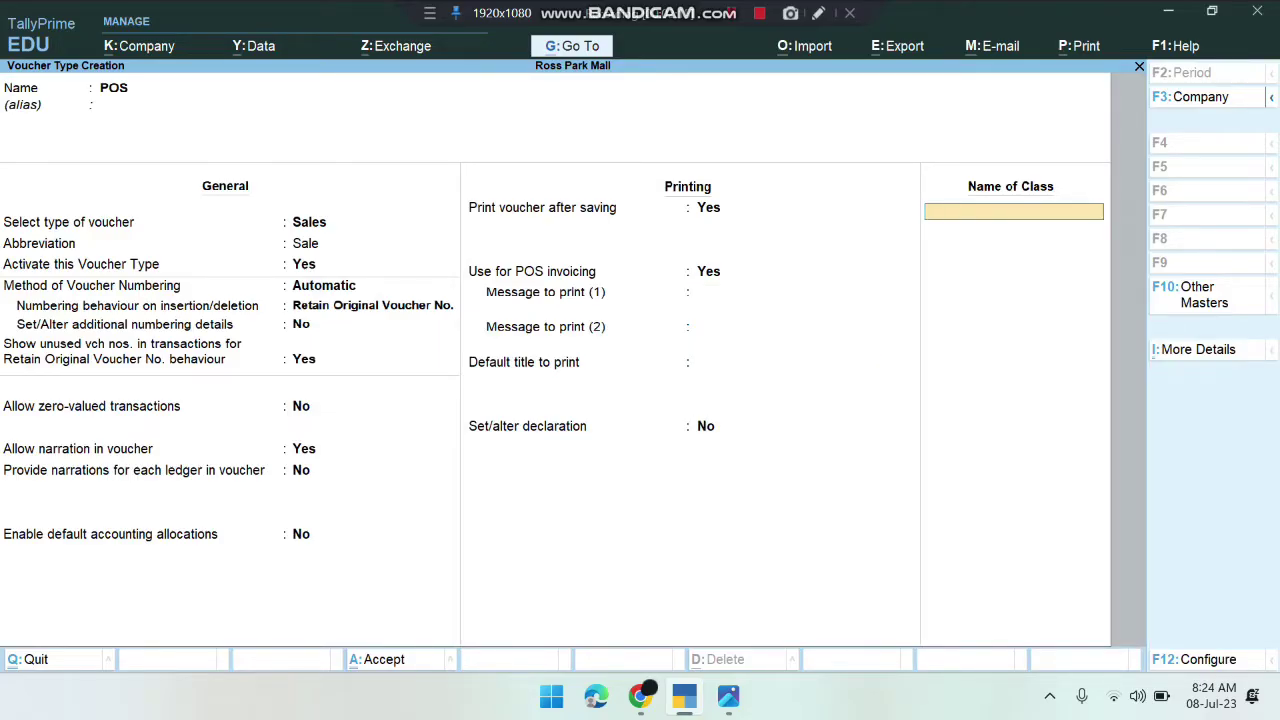
key(Return)
key(Return)
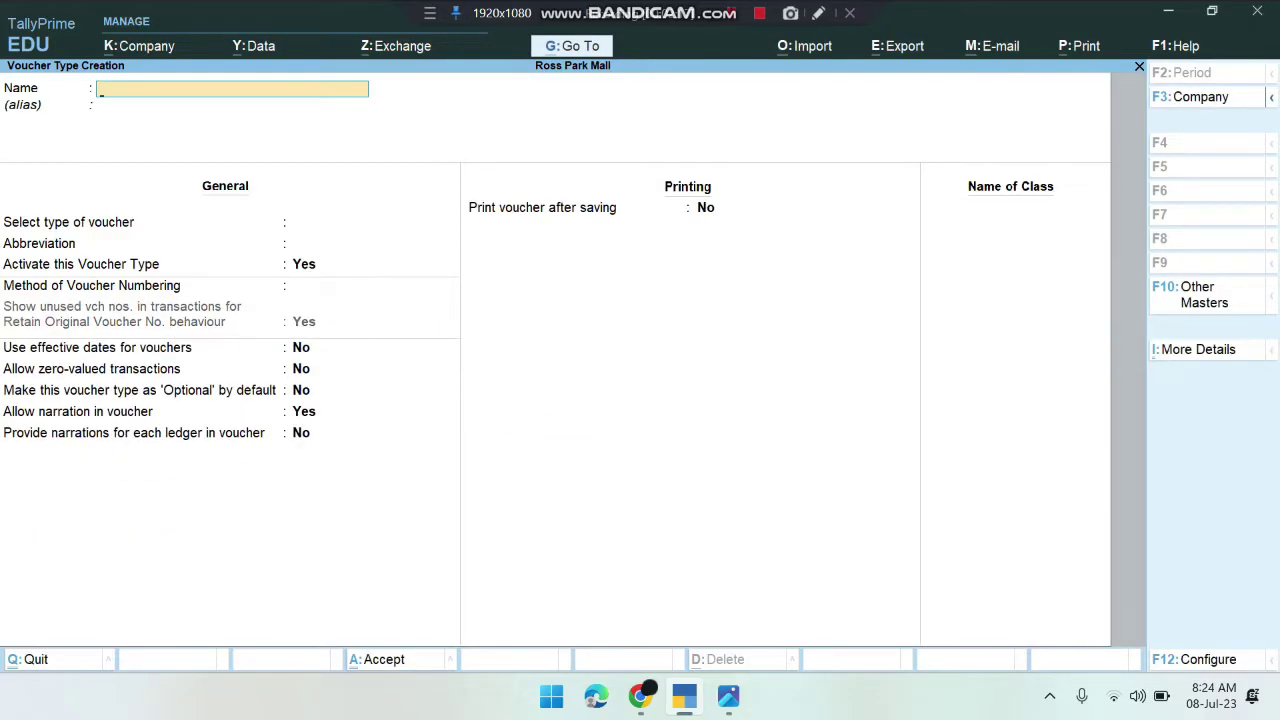
- Exit the blank voucher type form and return to the Gateway of Tally
key(Escape)
key(y)
key(Escape)
key(Down)
key(Down)
key(Down)
key(Down)
key(Up)
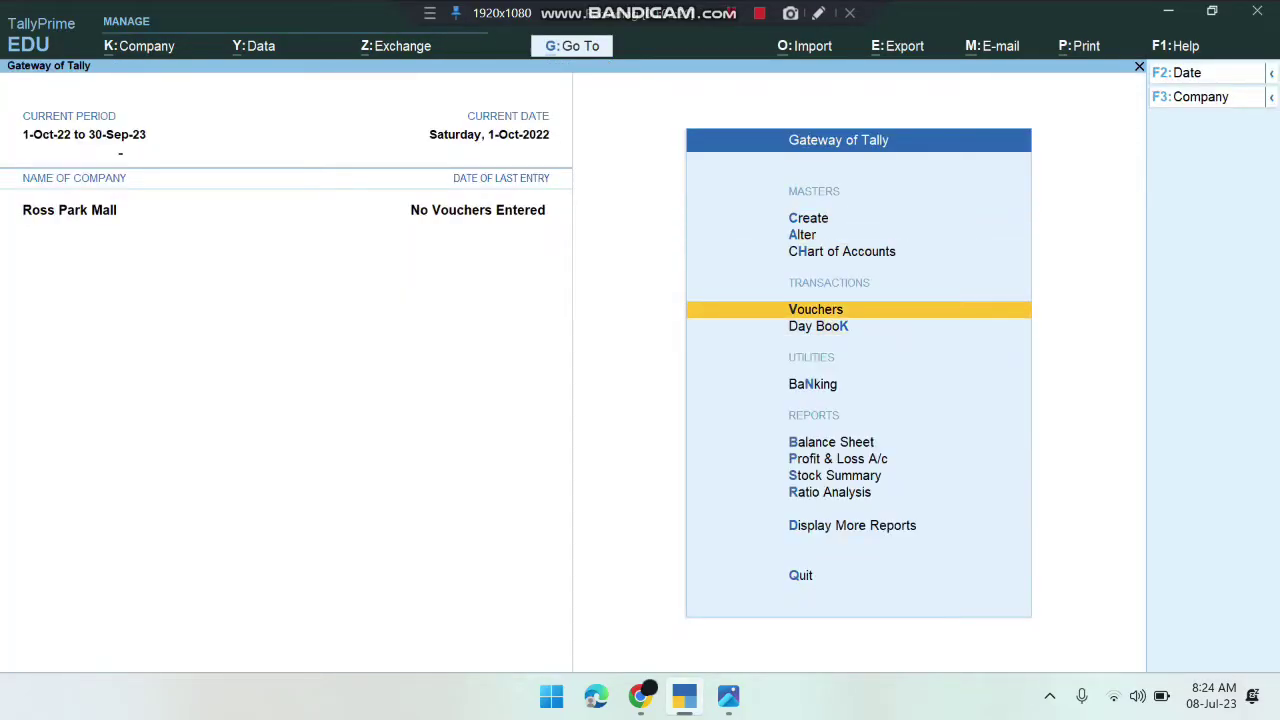
- Open voucher entry and switch the voucher type to POS
key(Return)
key(F8)
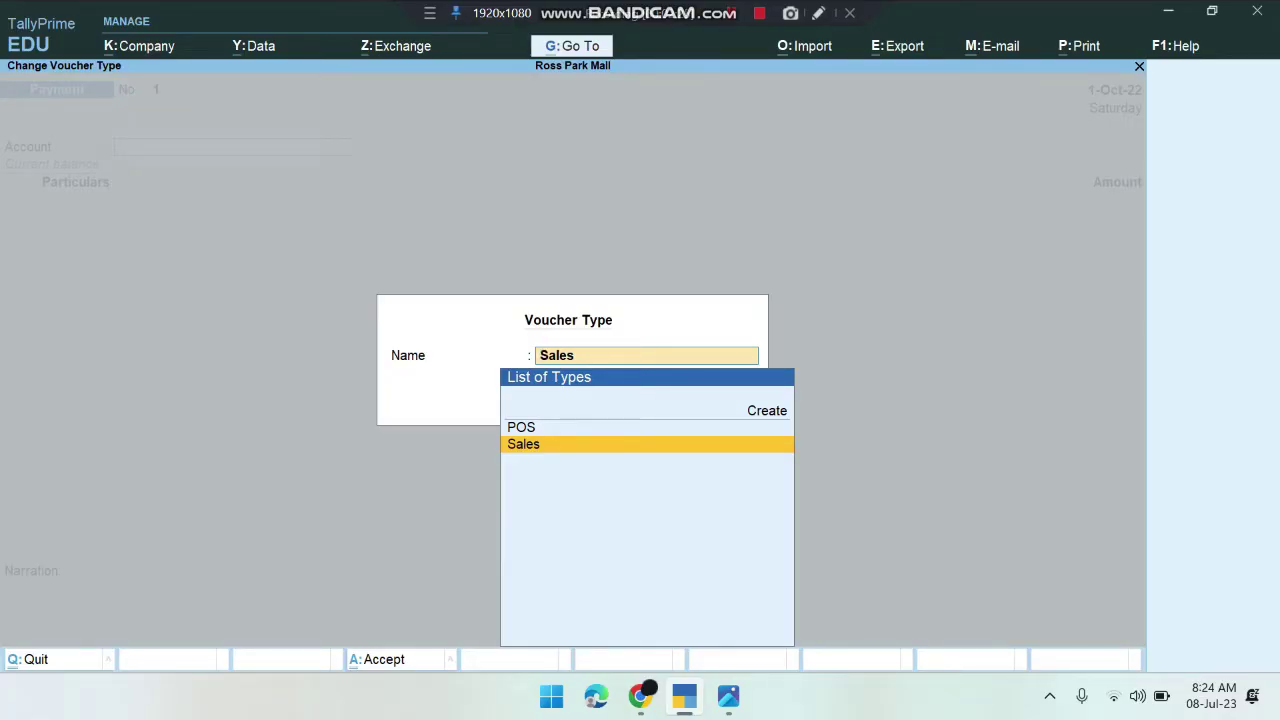
key(Up)
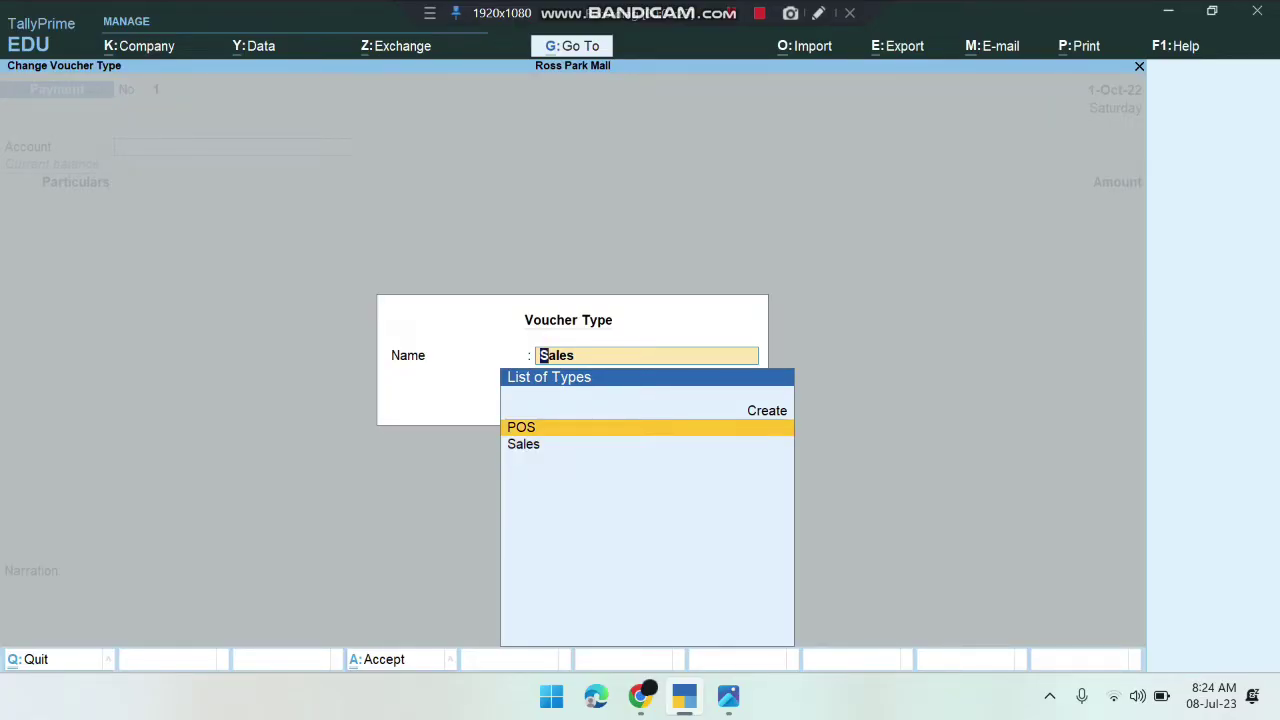
key(Down)
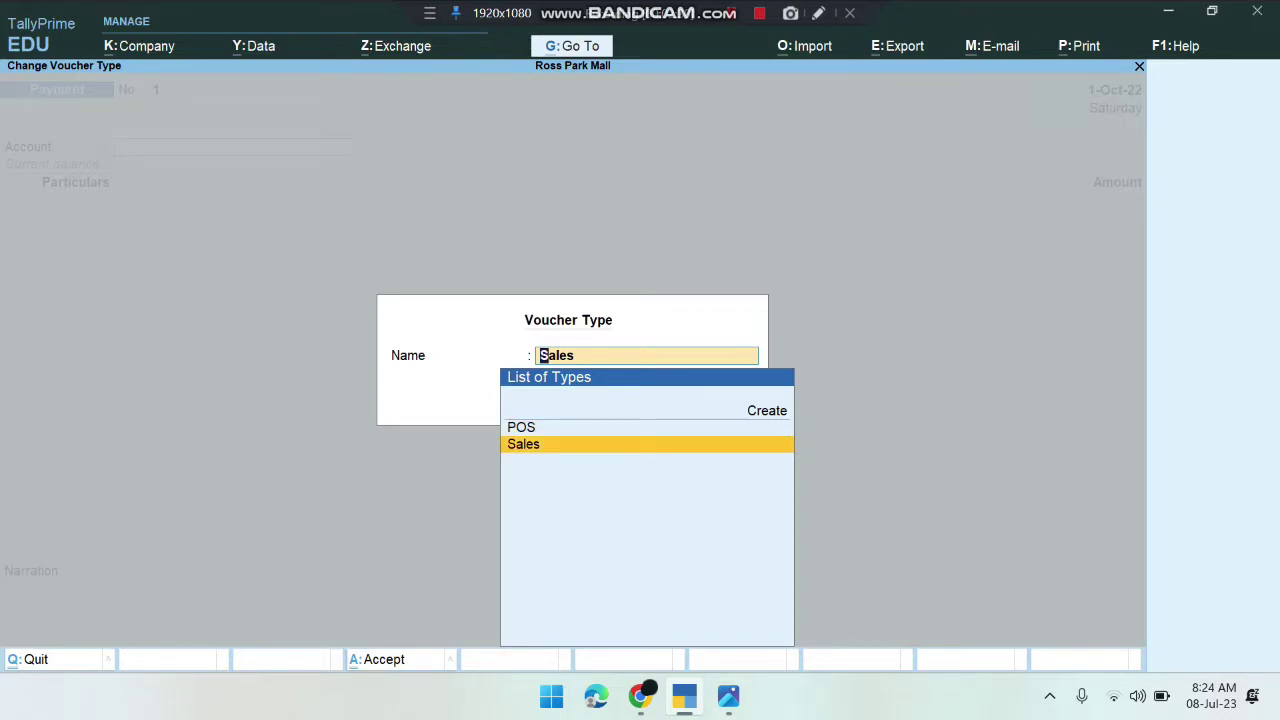
key(Up)
key(Return)
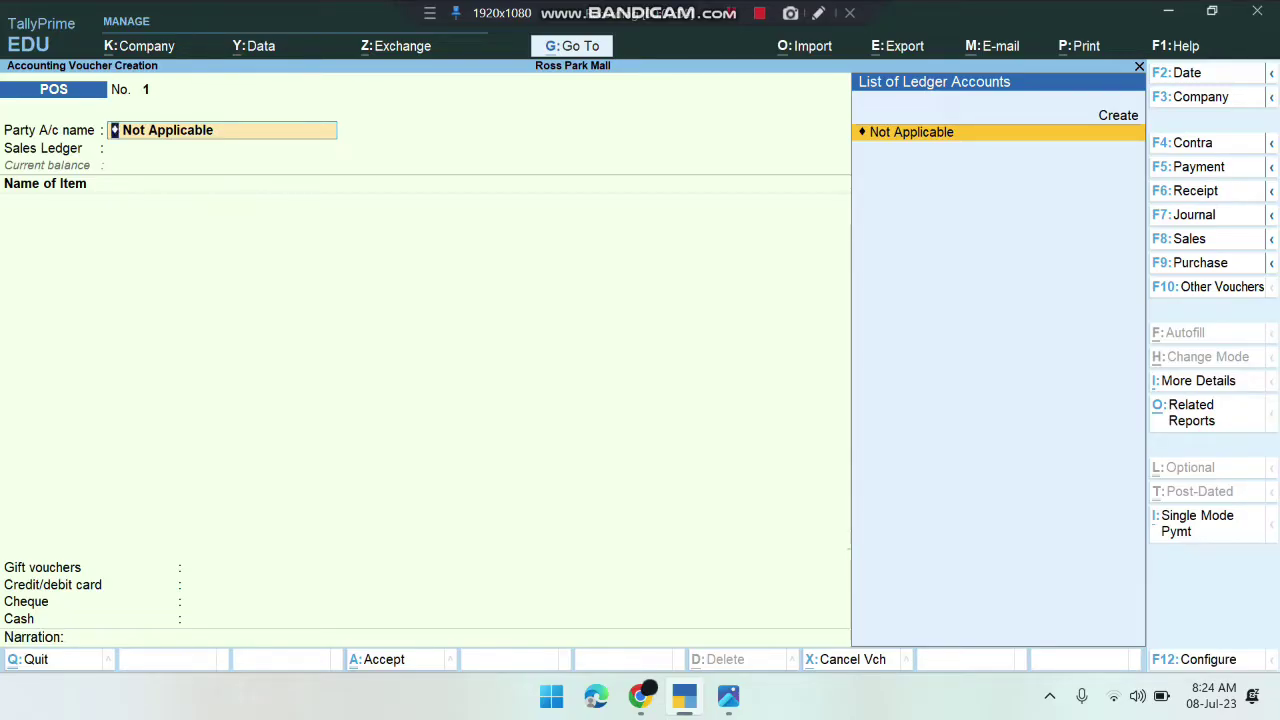
- Keep Not Applicable as party and create a 'Sales Account' ledger under Sales Accounts
key(Return)
key(Return)
key(Return)
key(Return)
key(Return)
key(Return)
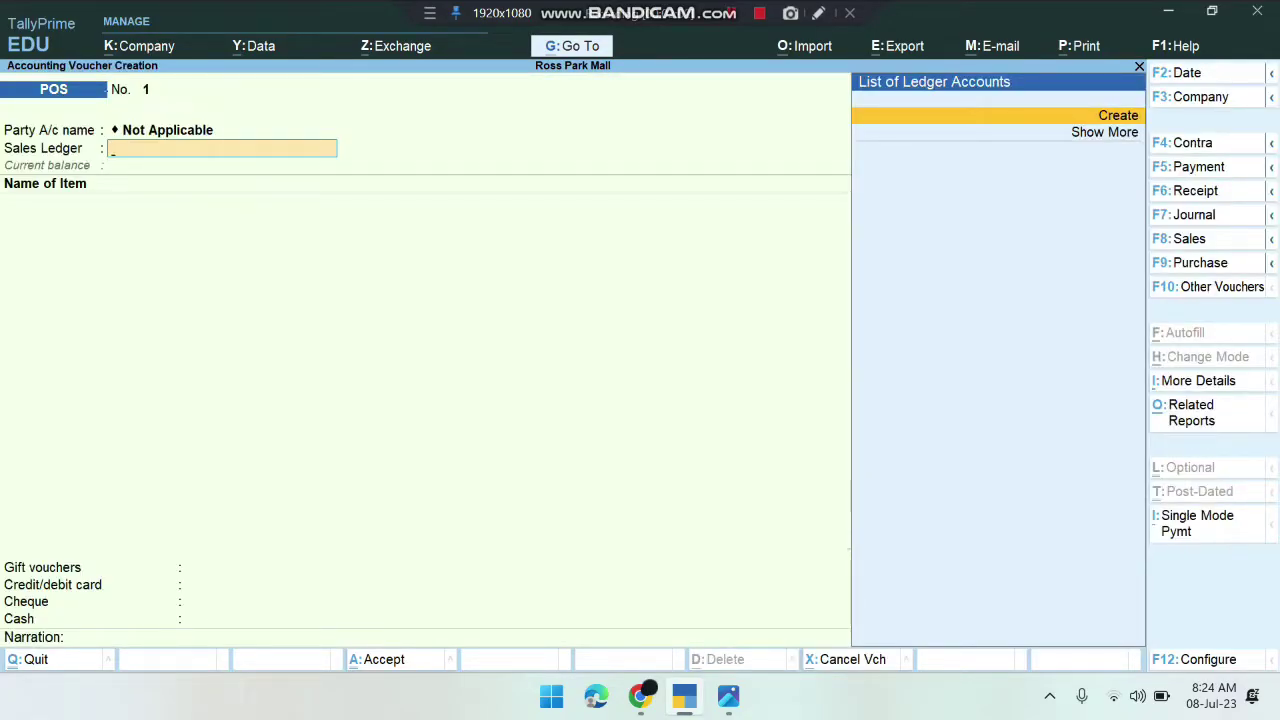
key(Return)
text(Sales Account)
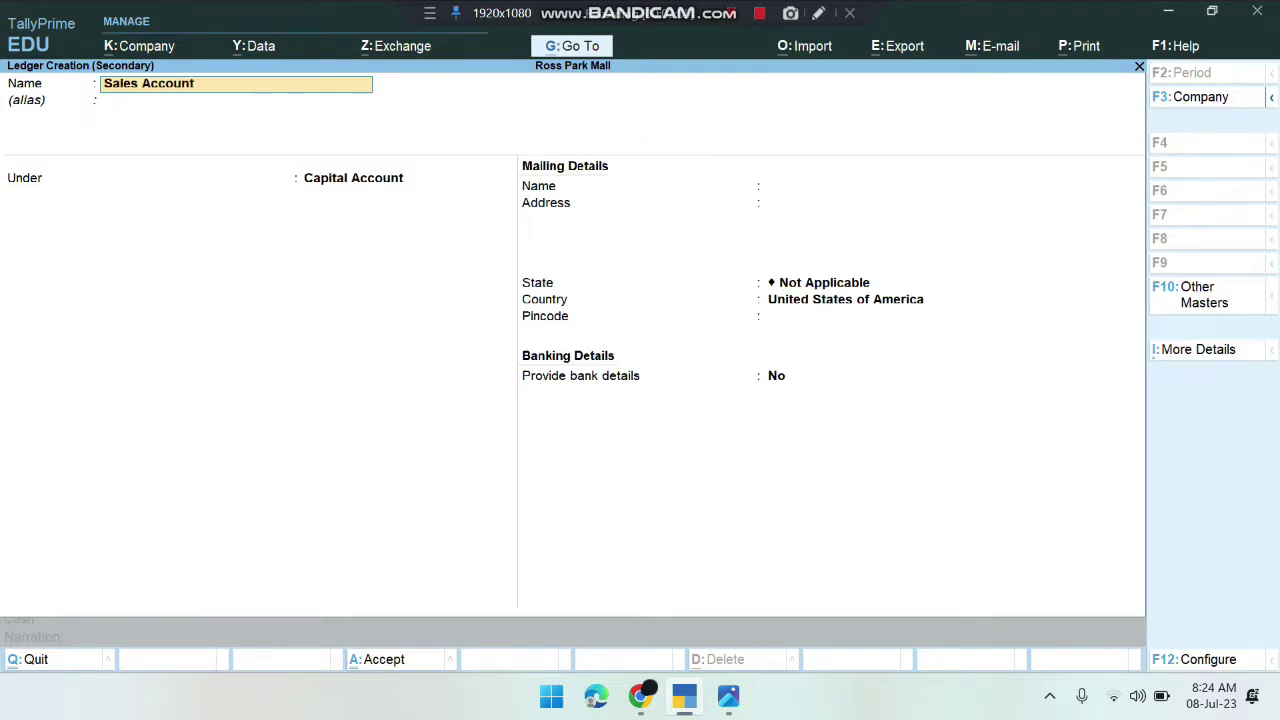
key(Return)
key(Return)
text(Sa)
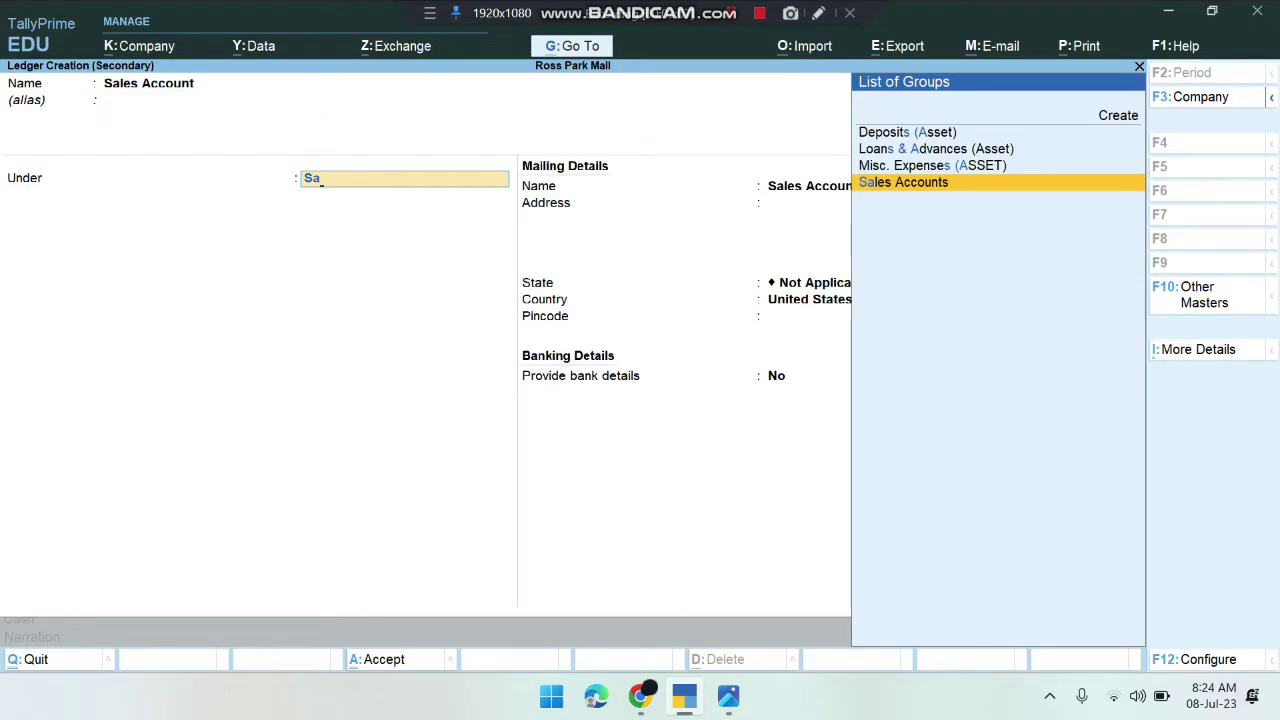
key(Return)
key(Return)
key(Return)
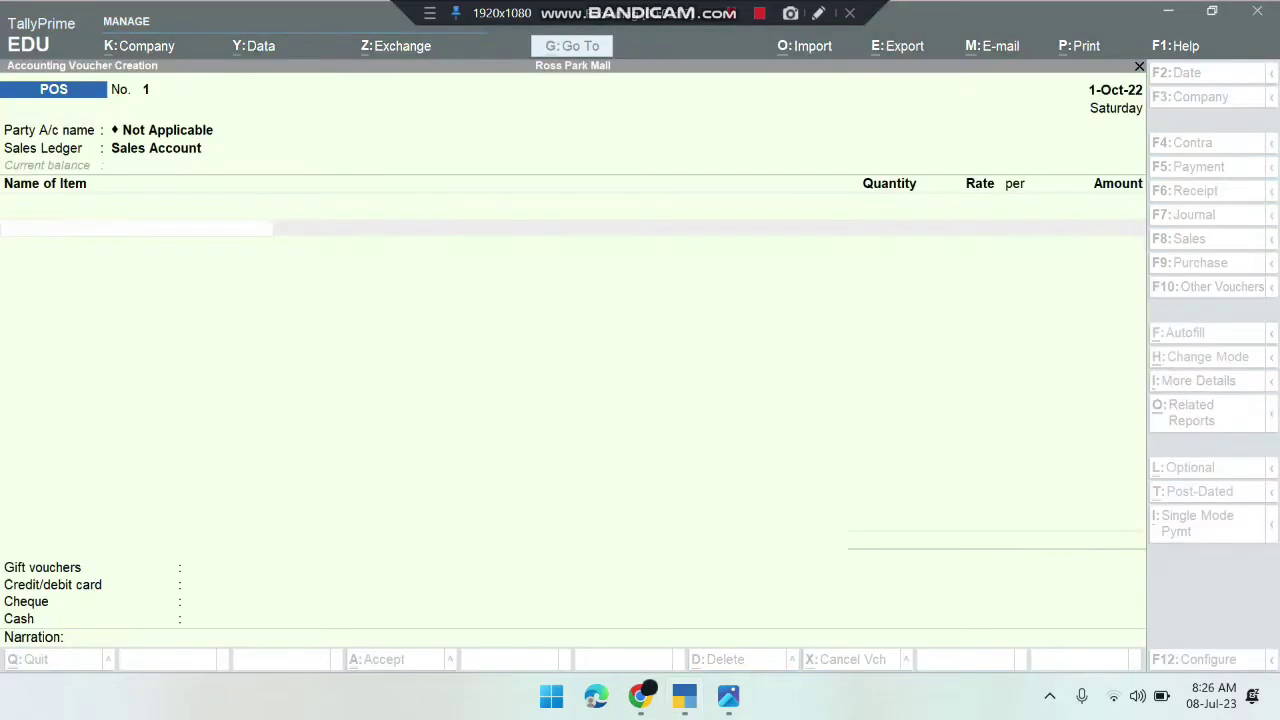
key(alt+Tab)
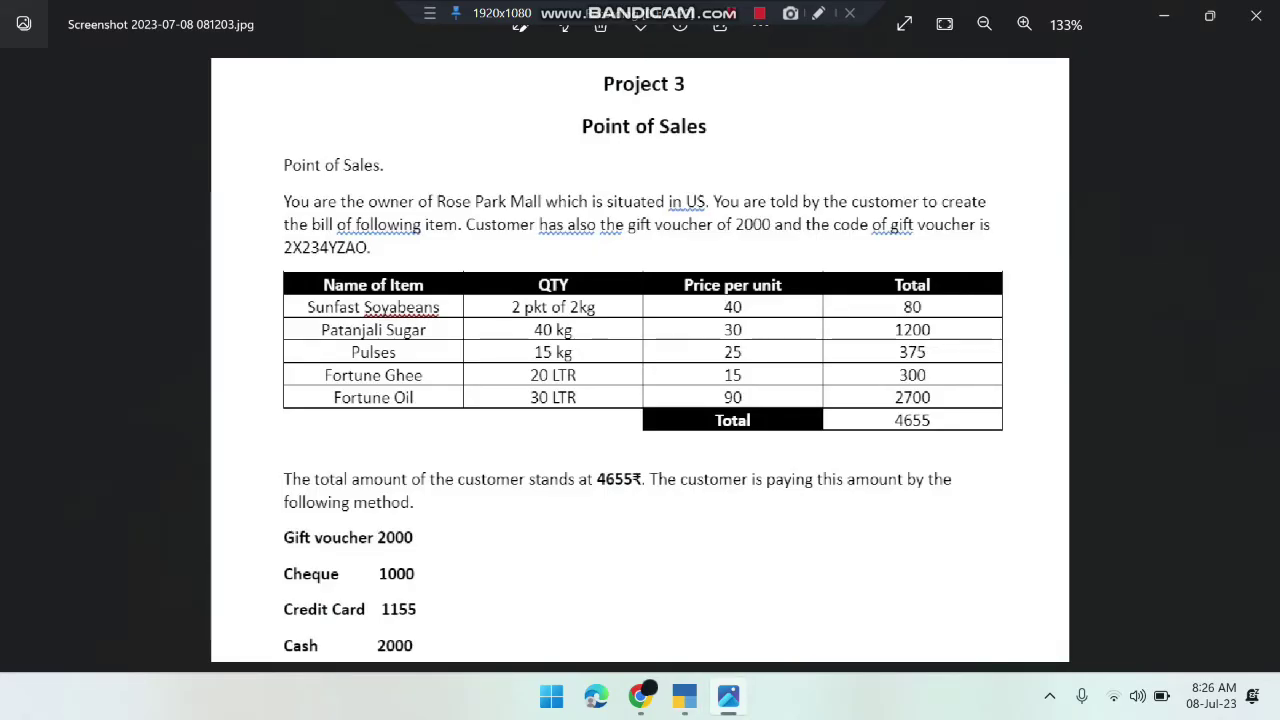
- Create stock item Sunfast Soyabeans under Grocery, category Beans, unit kg
key(alt+Tab)
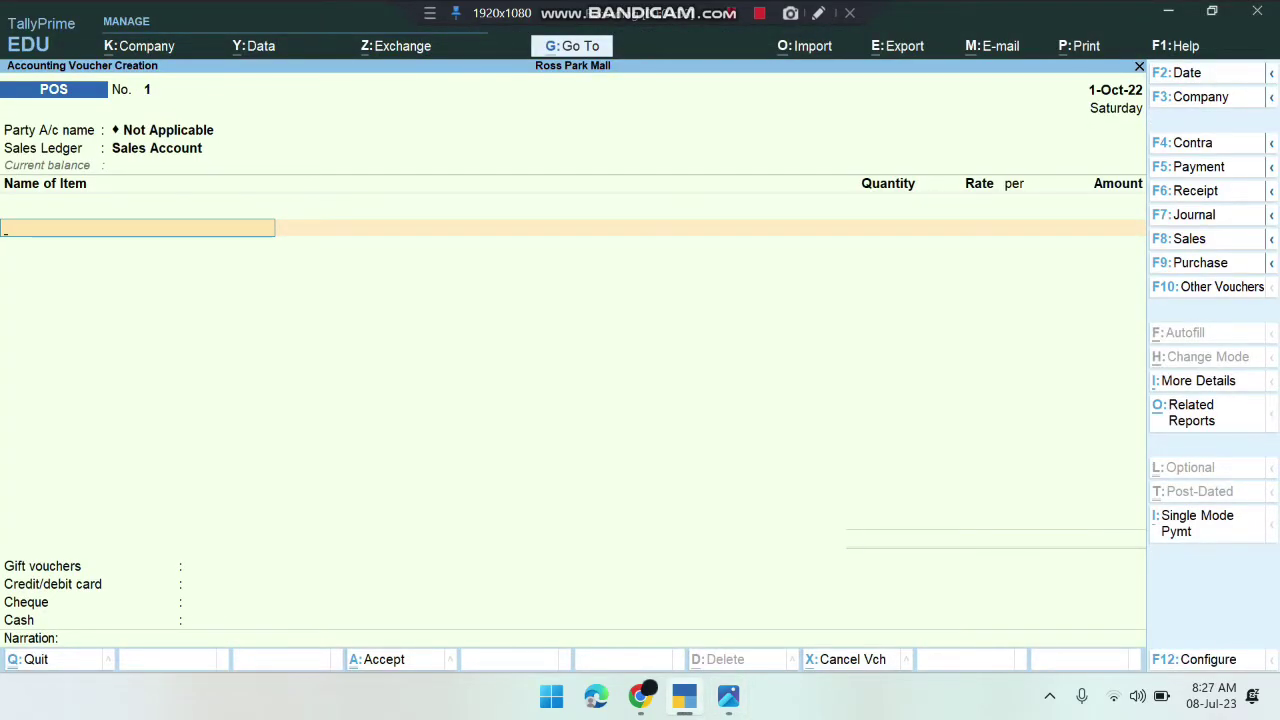
key(alt+c)
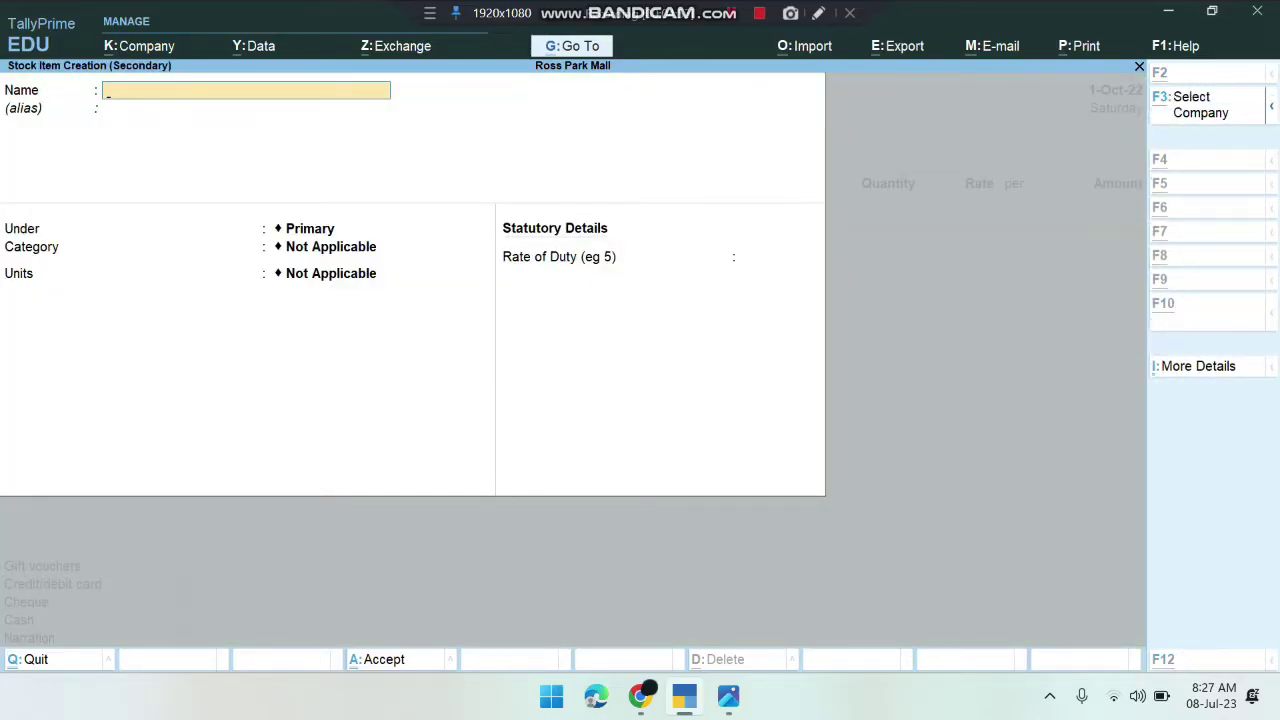
key(alt+Tab)
key(alt+Tab)
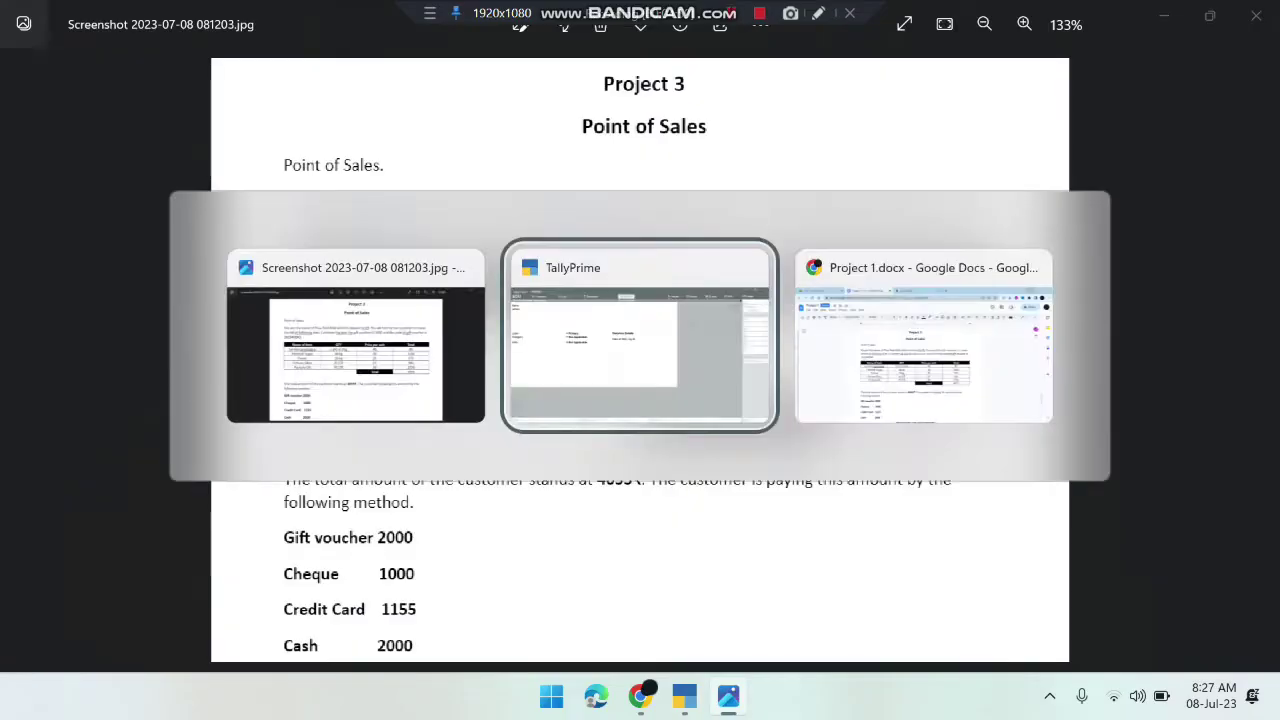
text(Sunfas)
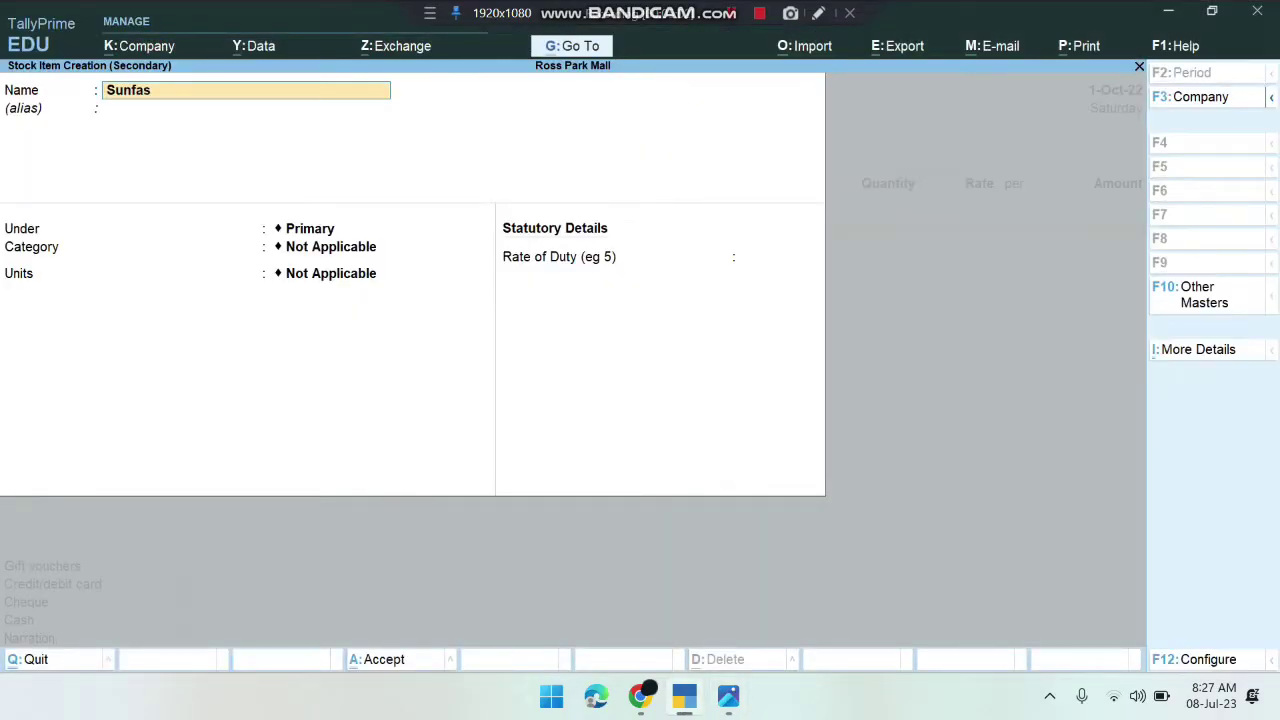
text(t Soyabeans)
key(Return)
key(Return)
key(Down)
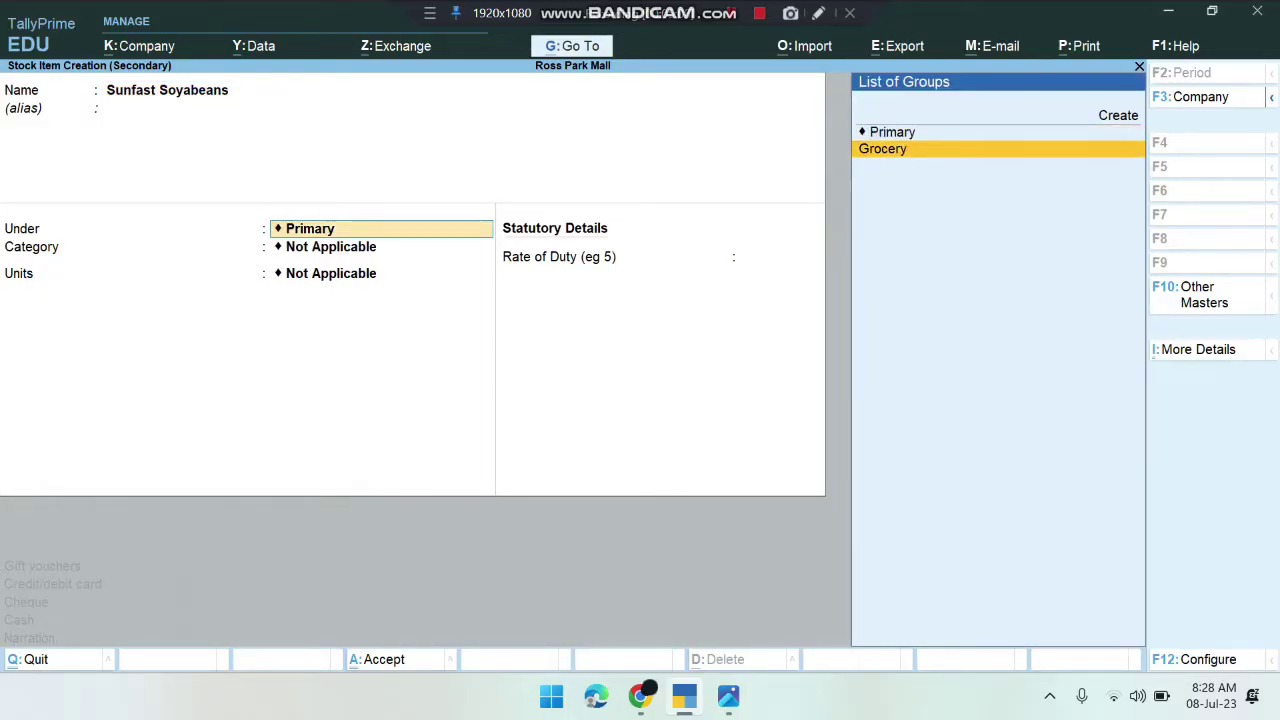
key(Up)
key(Up)
key(Down)
key(Down)
key(Return)
key(Down)
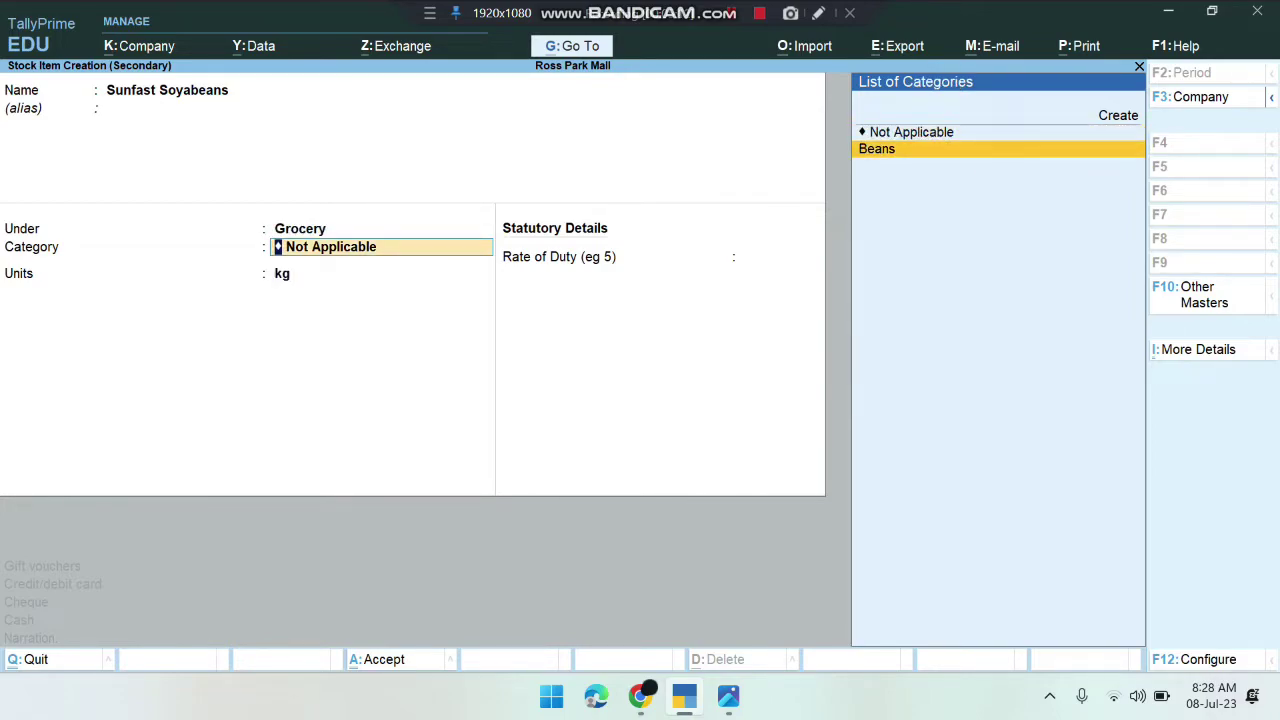
key(Return)
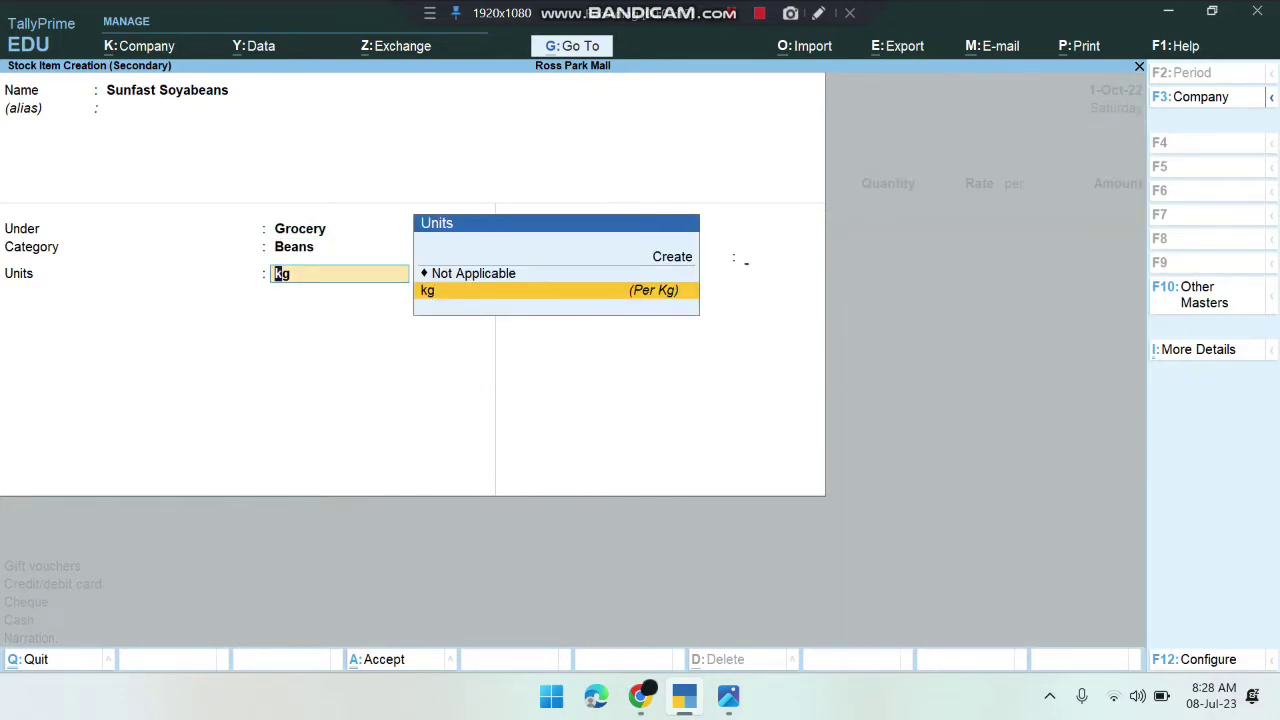
key(Return)
key(Return)
key(Return)
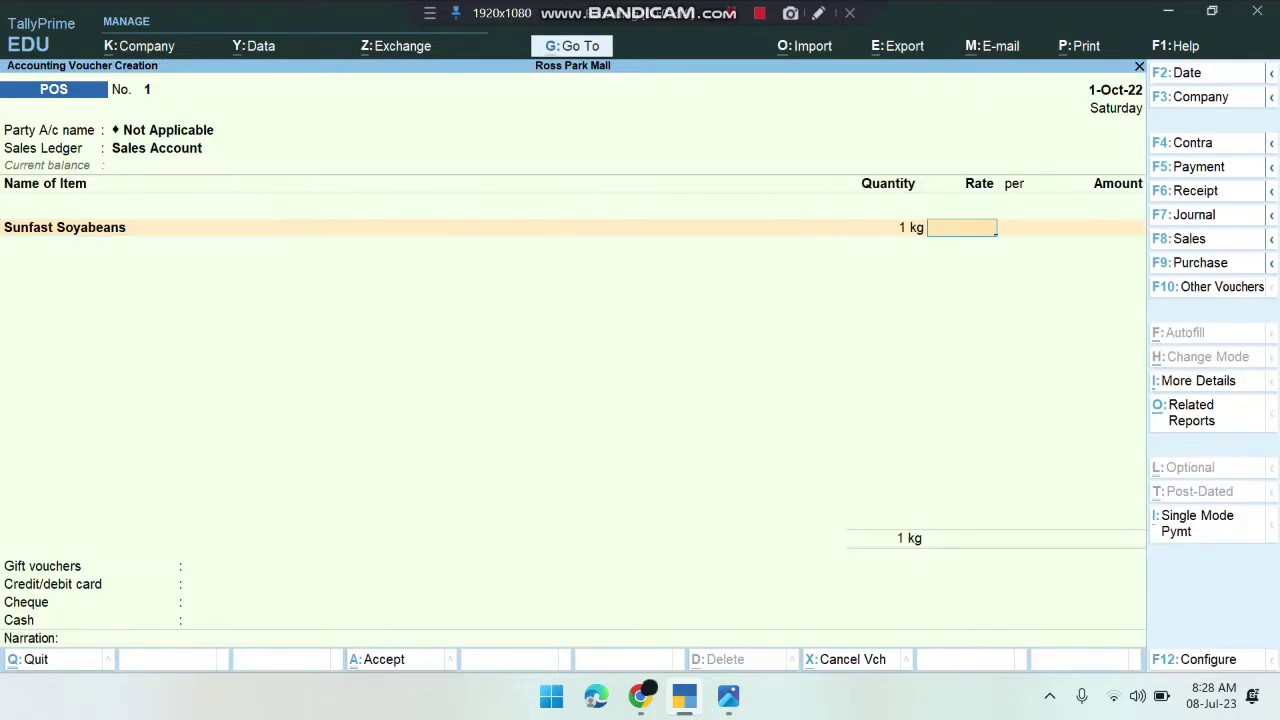
- Enter 2 kg at a rate of 40.00, giving 80.00
key(BackSpace)
text(2)
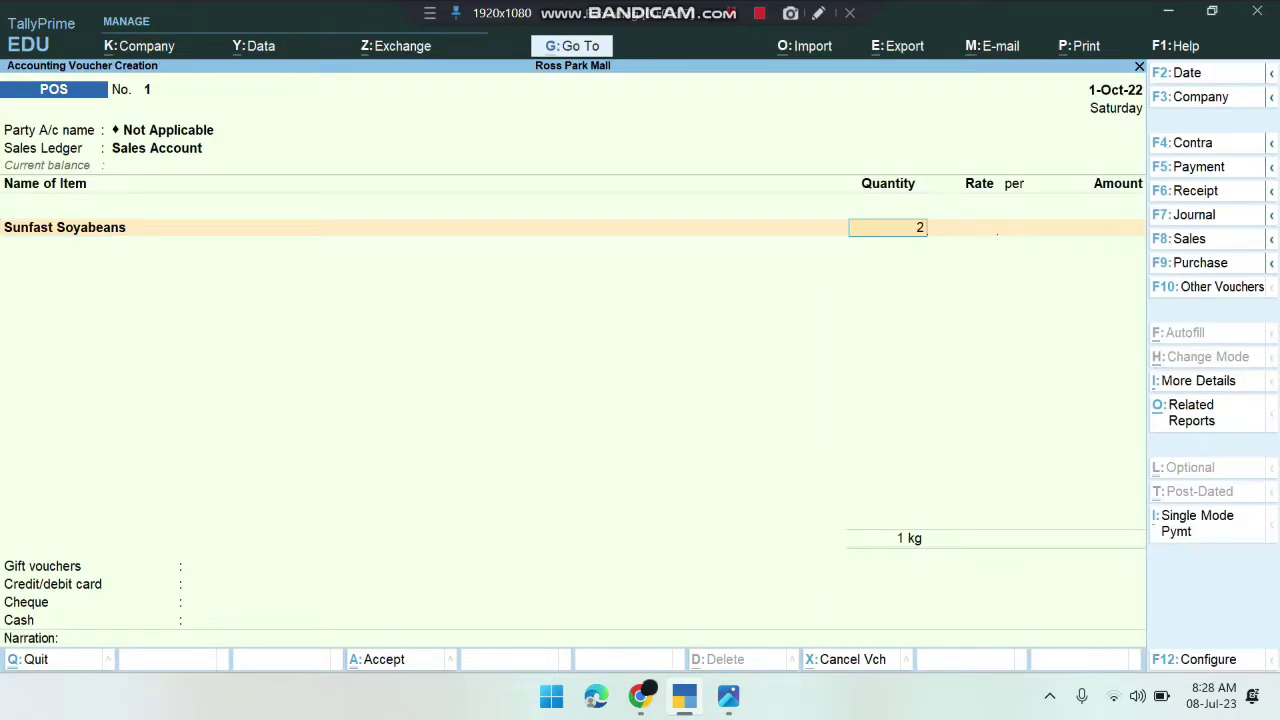
key(Return)
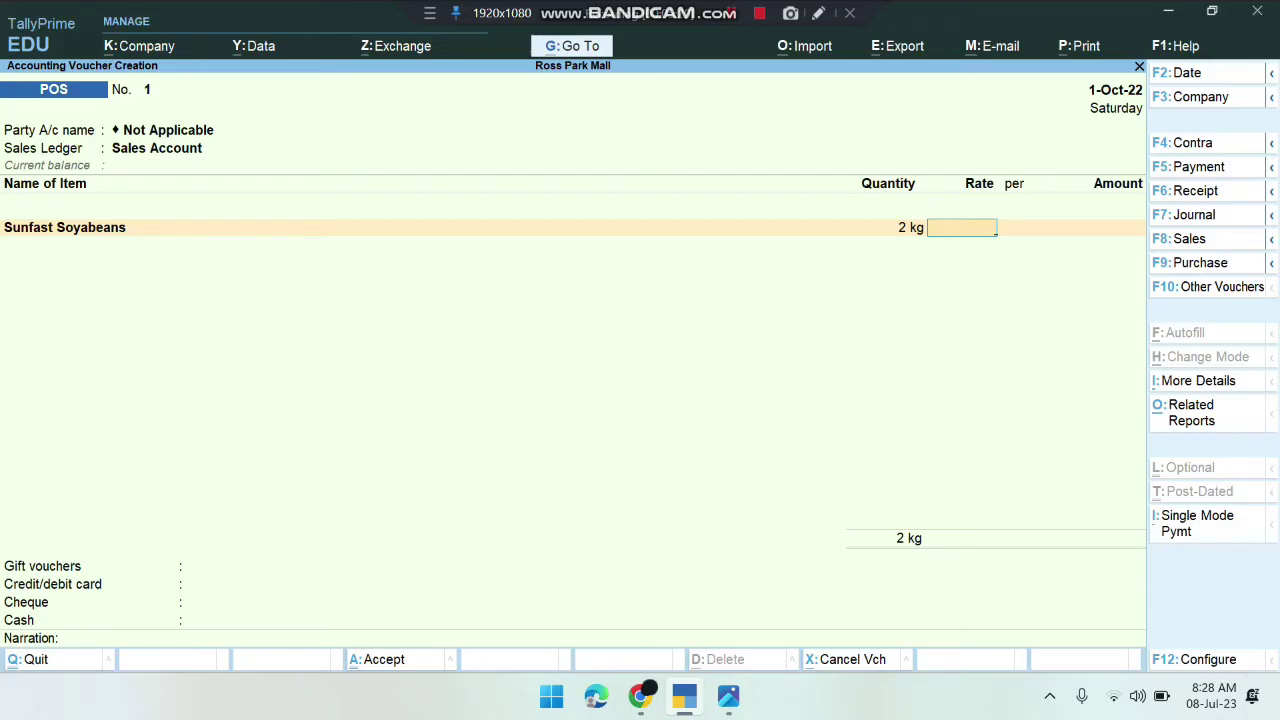
key(alt+Tab)
key(alt+Tab)
text(40)
key(Return)
key(Return)
key(alt+Tab)
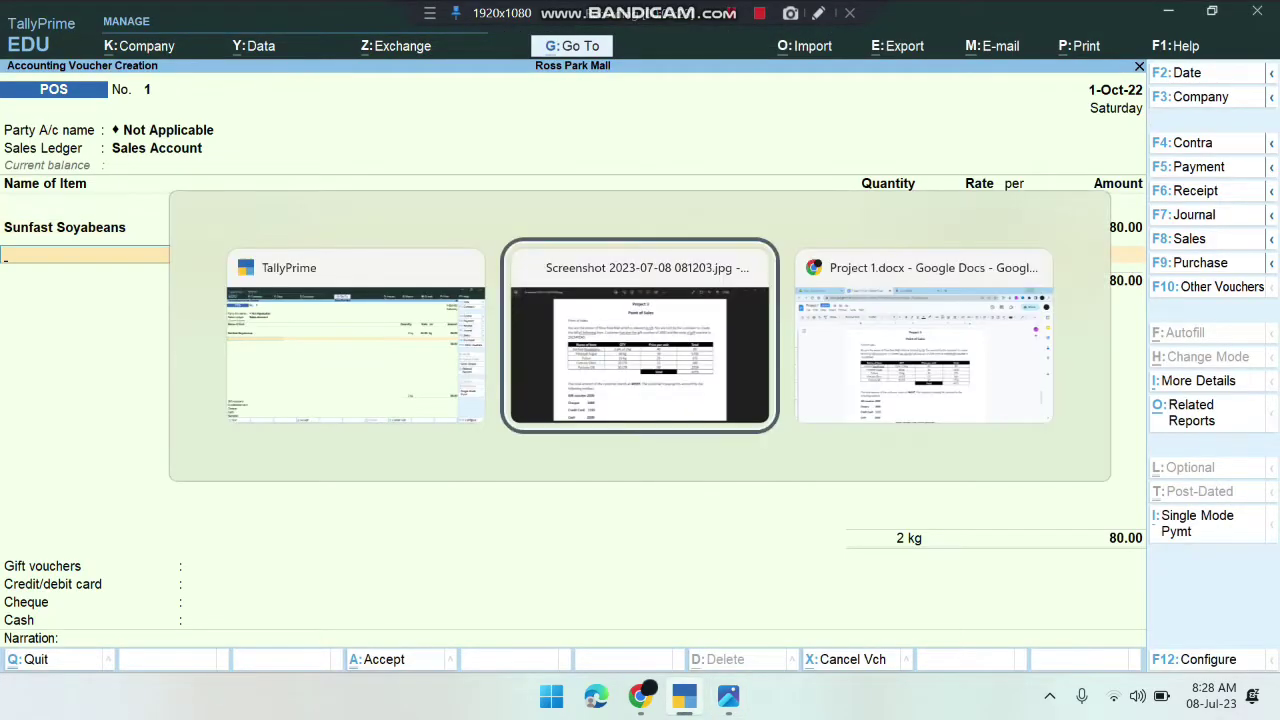
key(alt+Tab)
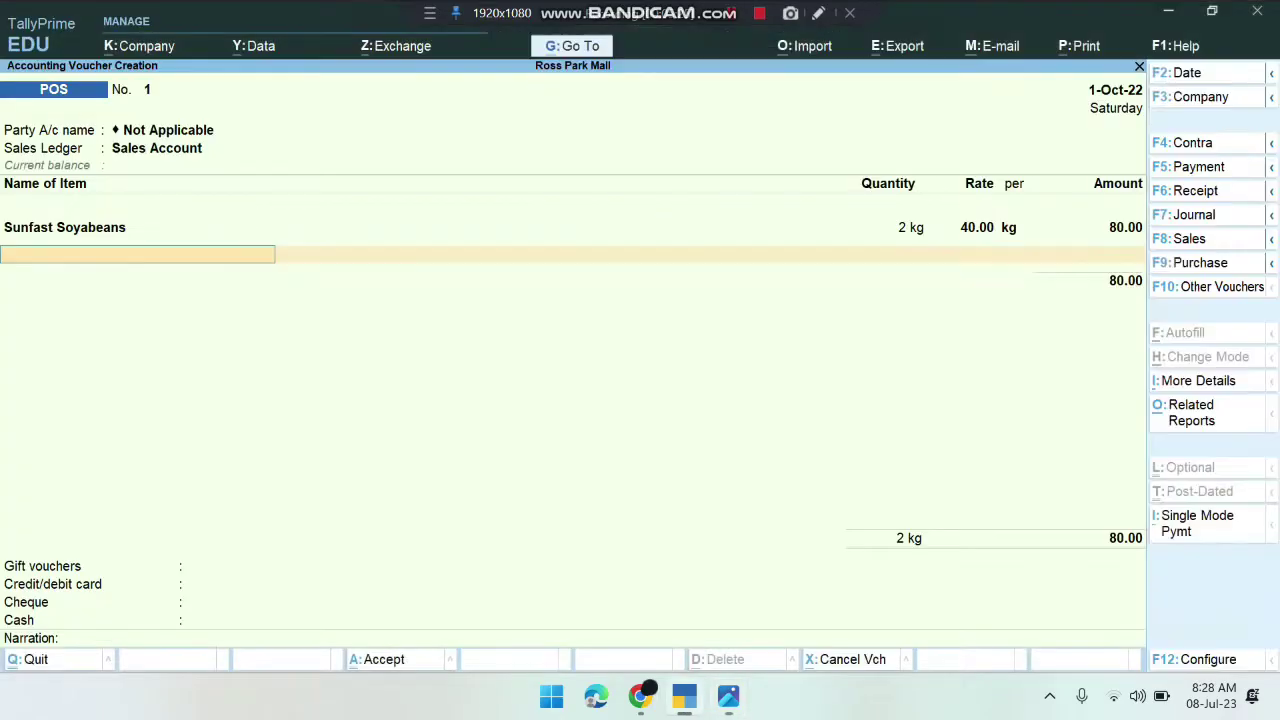
key(alt+Tab)
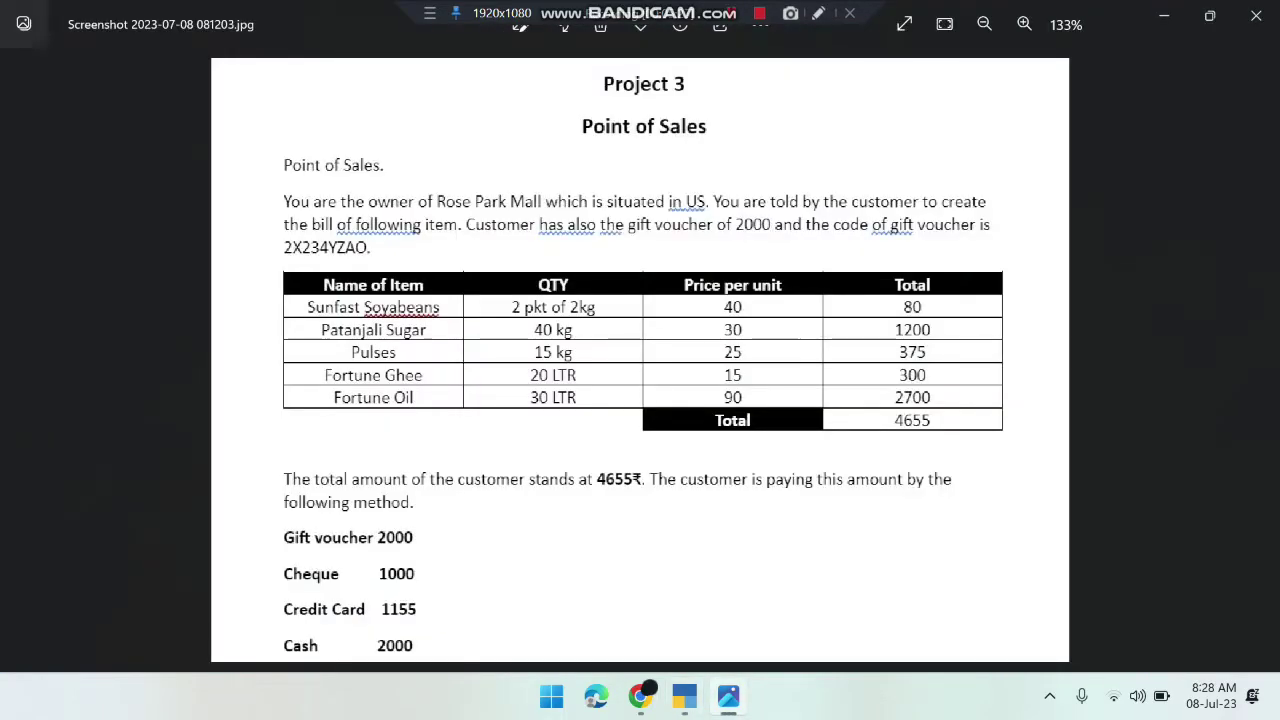
key(alt+Tab)
key(alt+Tab)
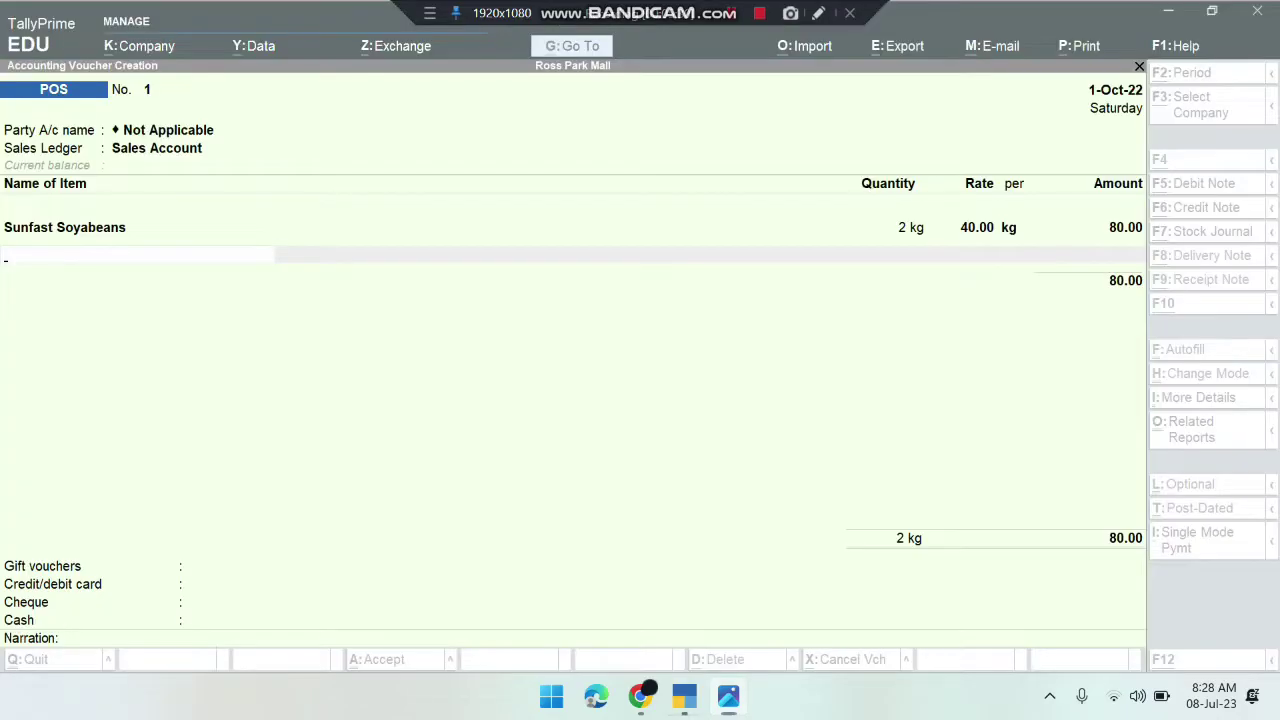
- Start stock item Patanjali Sugar under the Grocery group
key(alt+c)
text(Patanja)
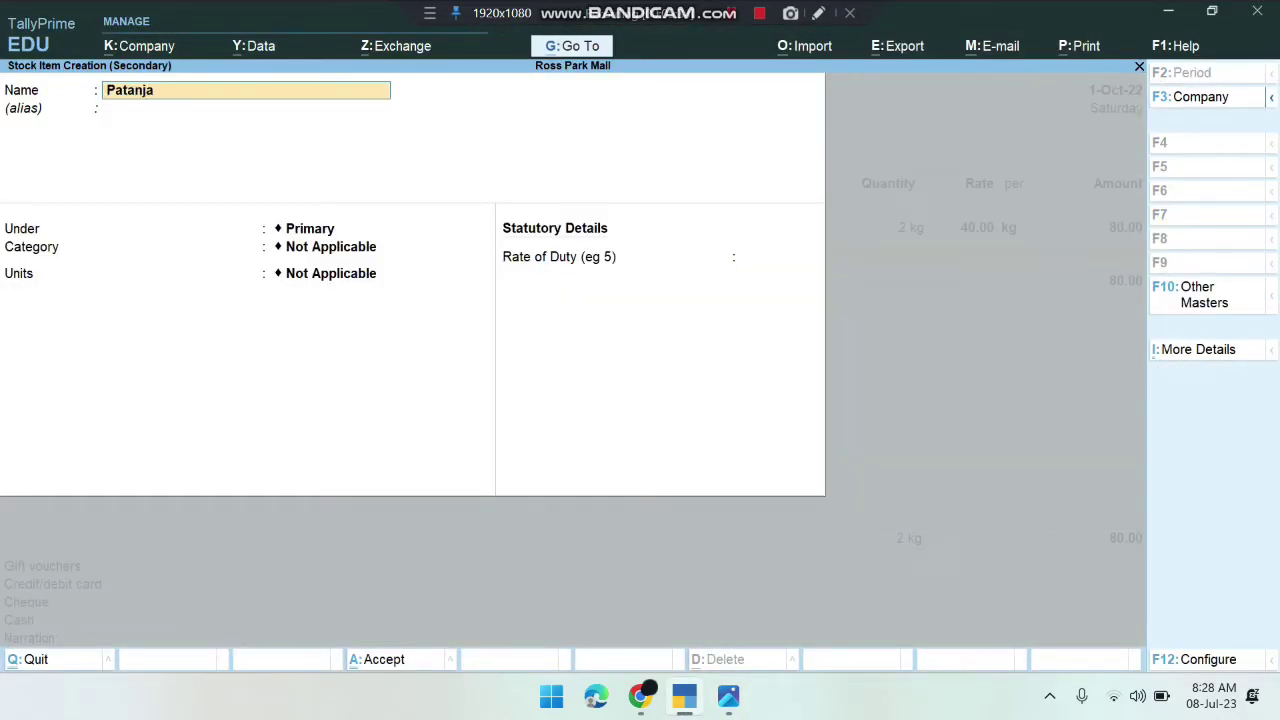
text(li Sugar)
key(Return)
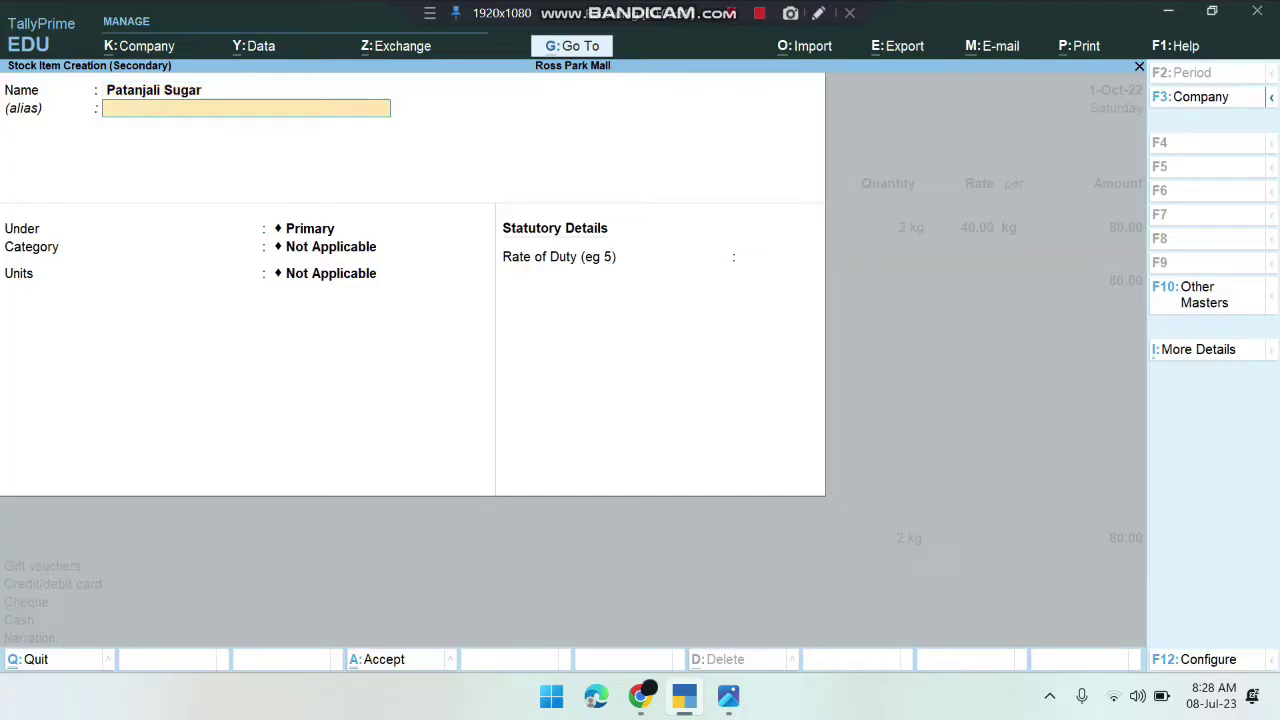
key(Return)
key(Down)
key(Return)
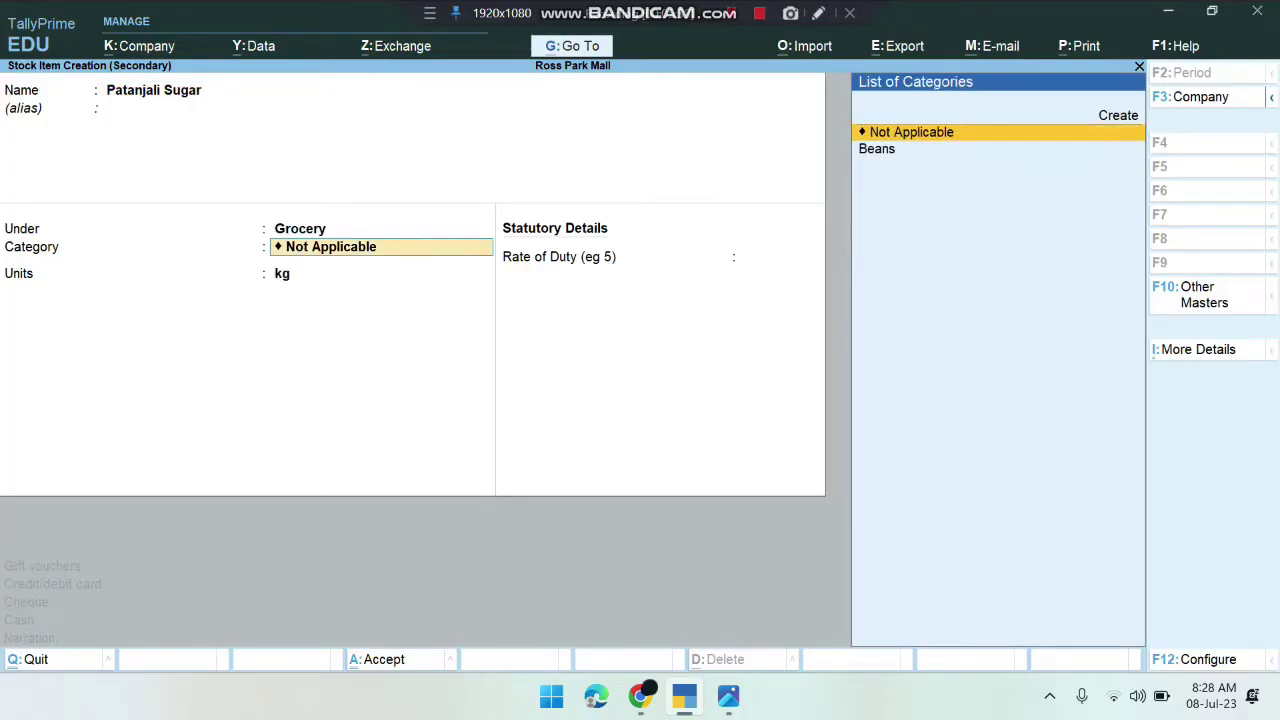
- Create a new stock category Sugar for the item
key(Up)
key(Return)
text(G)
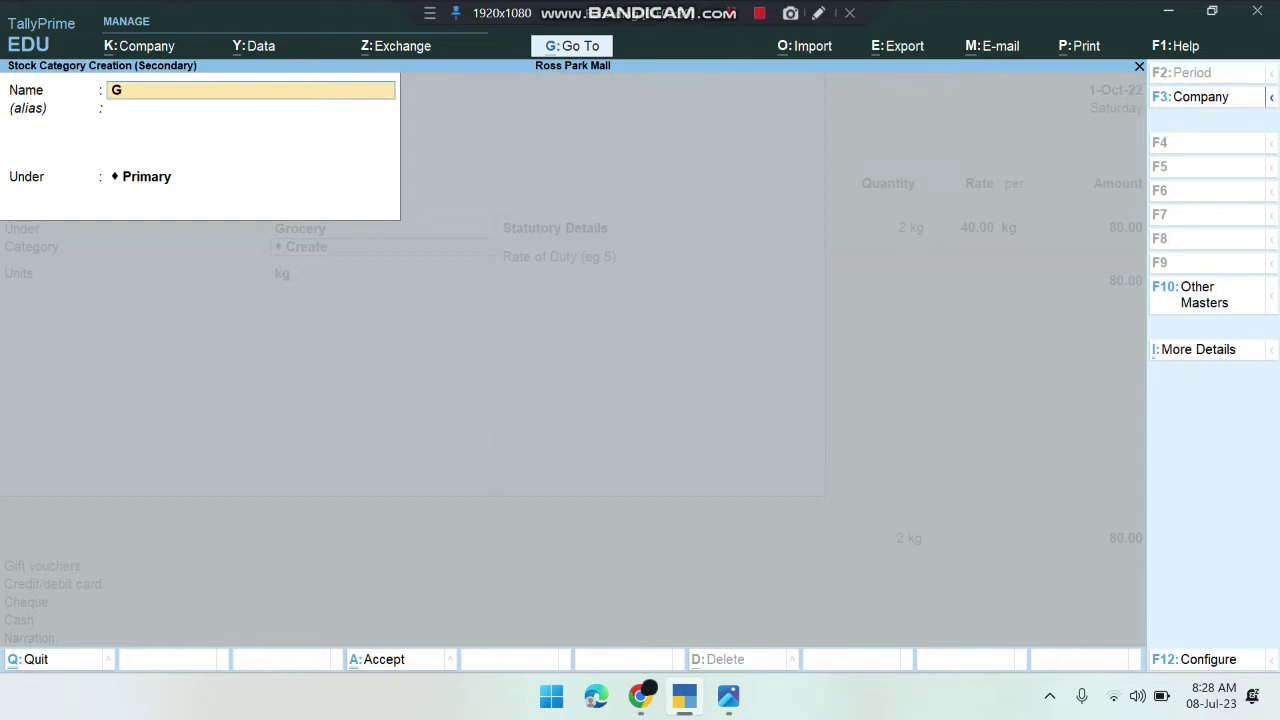
key(BackSpace)
text(Sugar)
key(Return)
key(Return)
key(Return)
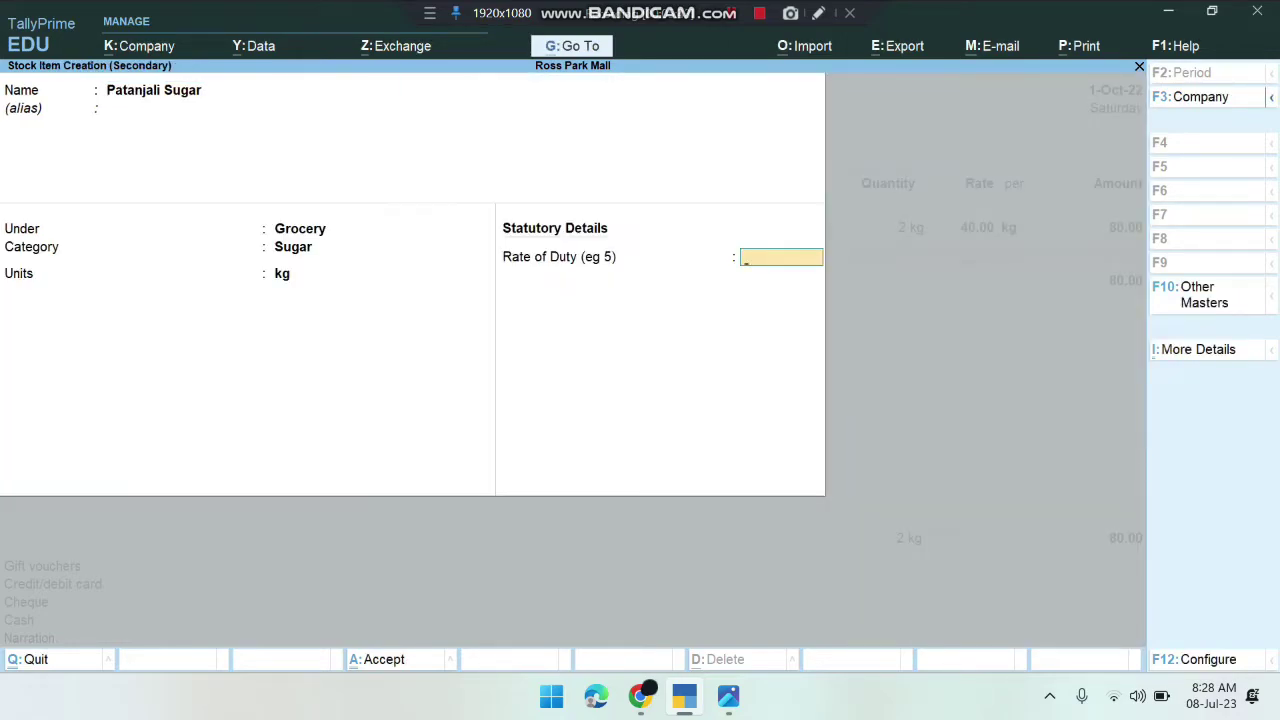
key(Return)
text(y1)
- Save the item and enter 40 kg at a rate of 30.00
key(Return)
key(alt+Tab)
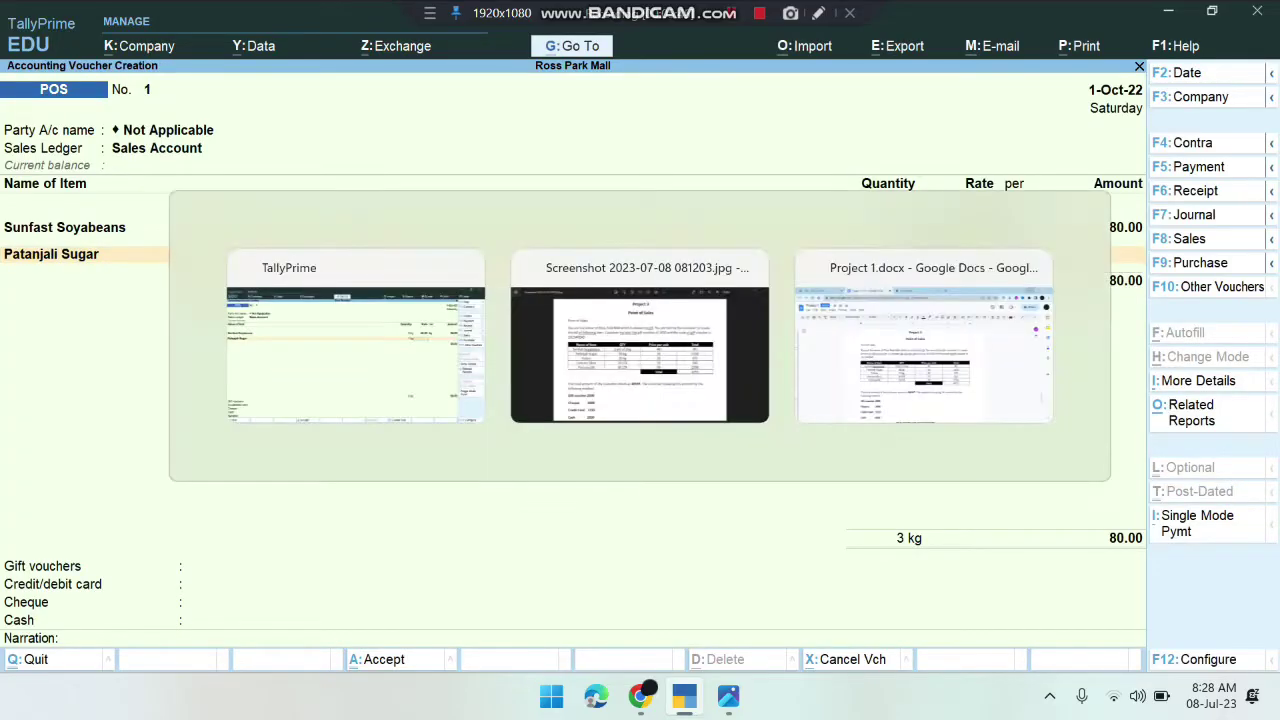
key(alt+Tab)
text(40)
key(Return)
key(alt+Tab)
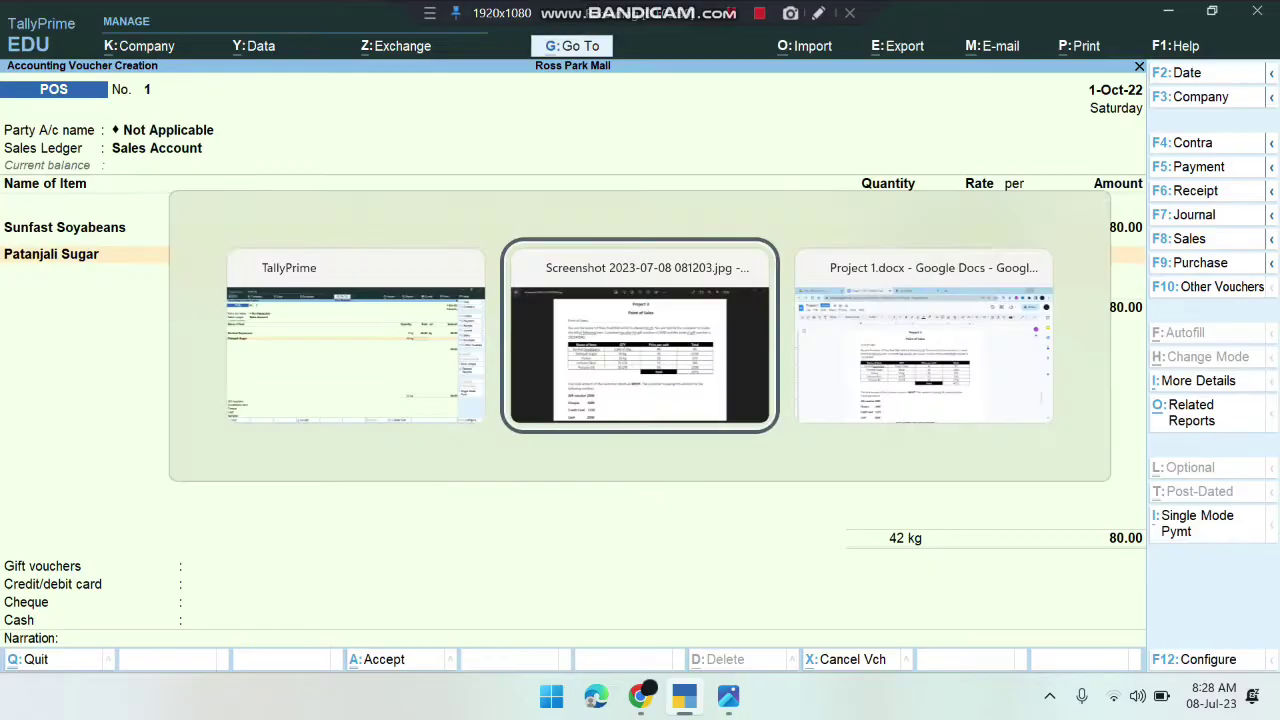
key(alt+Tab)
text(30)
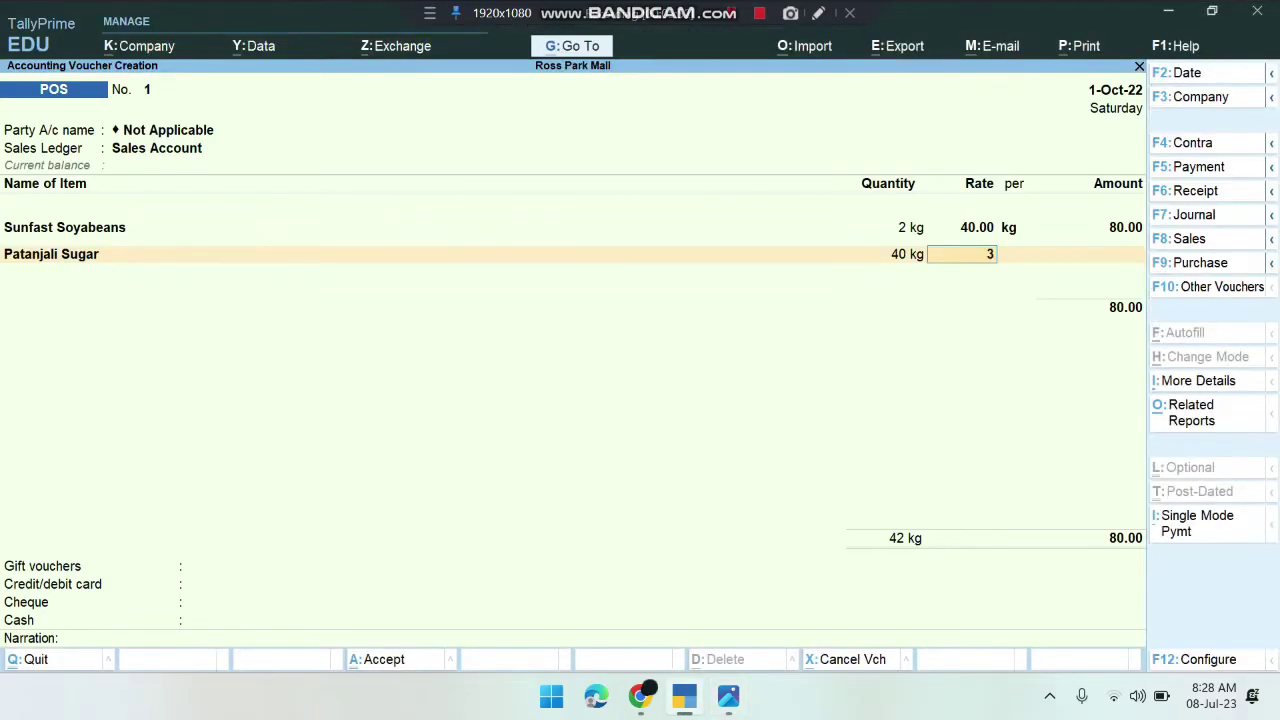
key(Return)
- Finish the sugar line, bringing the total to 1,280.00, and move to a new row
key(Return)
key(alt+Tab)
key(alt+Tab)
key(BackSpace)
key(BackSpace)
key(Return)
key(Return)
key(alt+Tab)
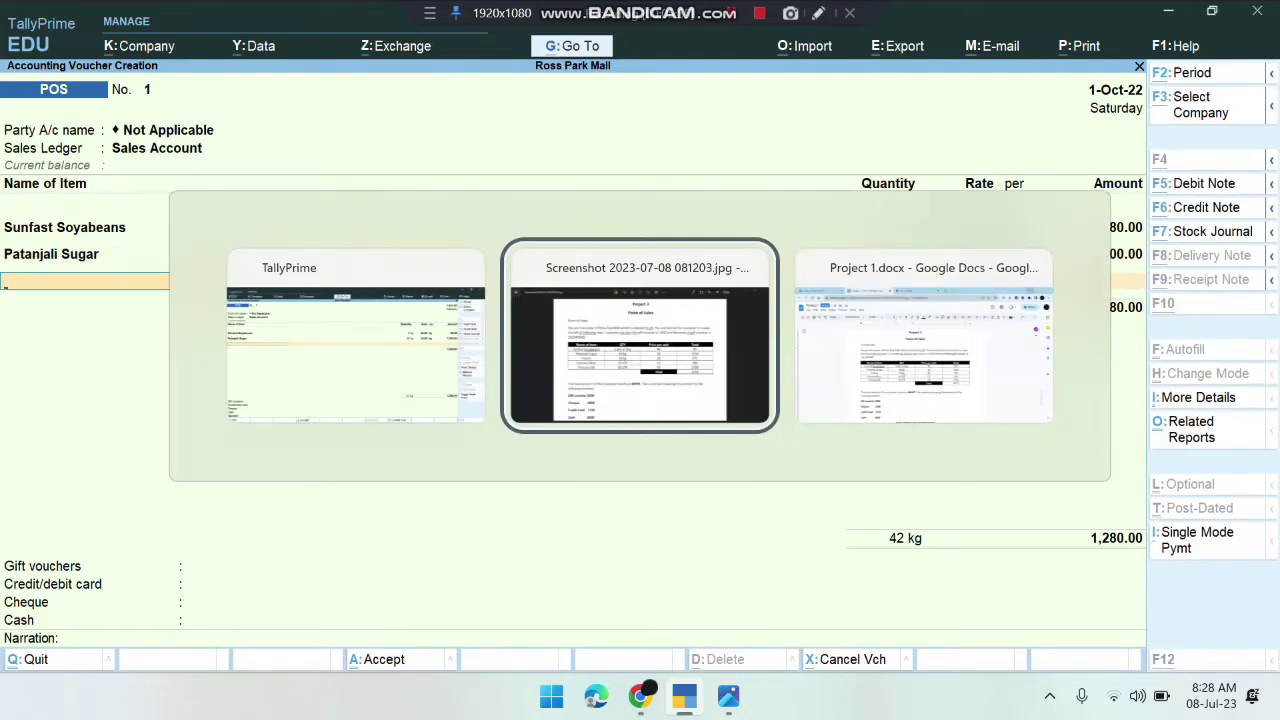
key(alt+Tab)
- Create the Pulse stock item under Grocery with a new Pulse category
key(alt+c)
text(Pulse)
key(Return)
key(Down)
key(Return)
key(Up)
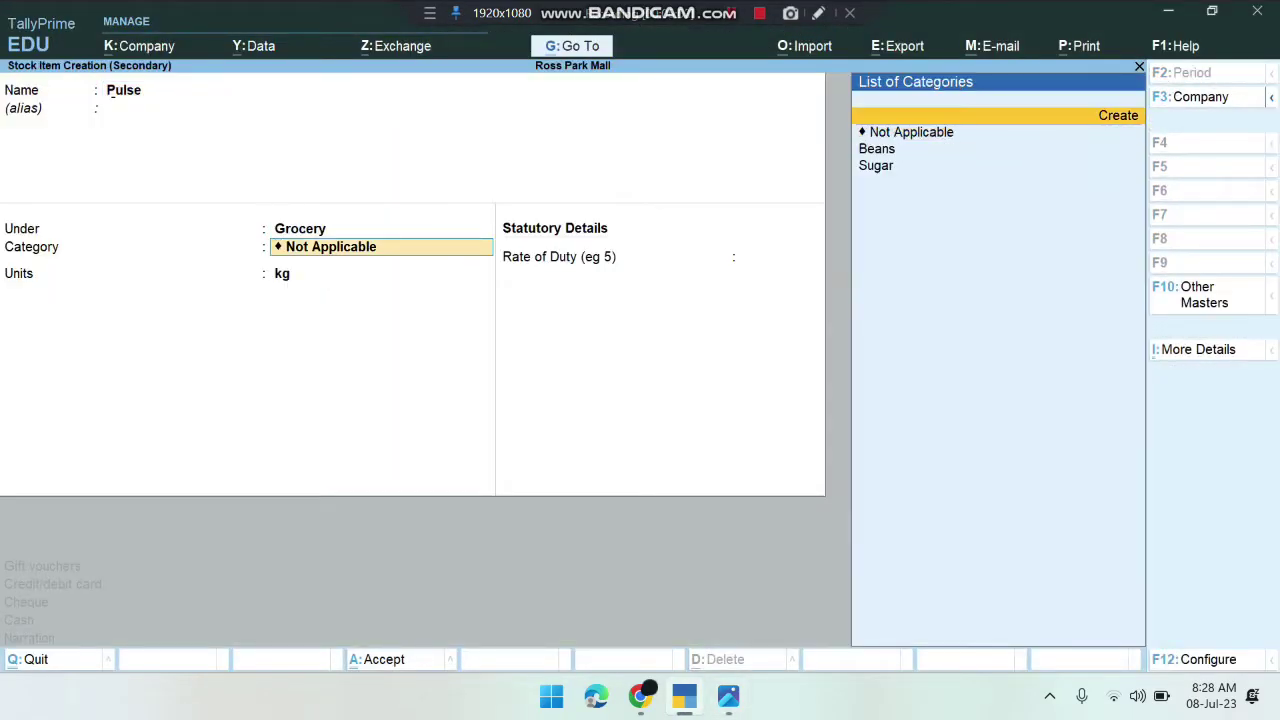
key(Return)
text(Pulse)
key(Return)
key(Return)
key(Return)
key(Return)
key(Return)
key(Return)
key(Return)
text(1)
- Enter Pulse on the bill at 15 kg for a rate of 25
key(Return)
key(alt+Tab)
key(alt+Tab)
key(BackSpace)
text(15)
key(Return)
key(alt+Tab)
key(alt+Tab)
key(alt+Tab)
key(alt+Tab)
text(25)
- Create the Fortune Ghee stock item under Grocery with a new Ghee category
key(Return)
key(Return)
key(alt+c)
text(Fortune Ghee)
key(Return)
key(Return)
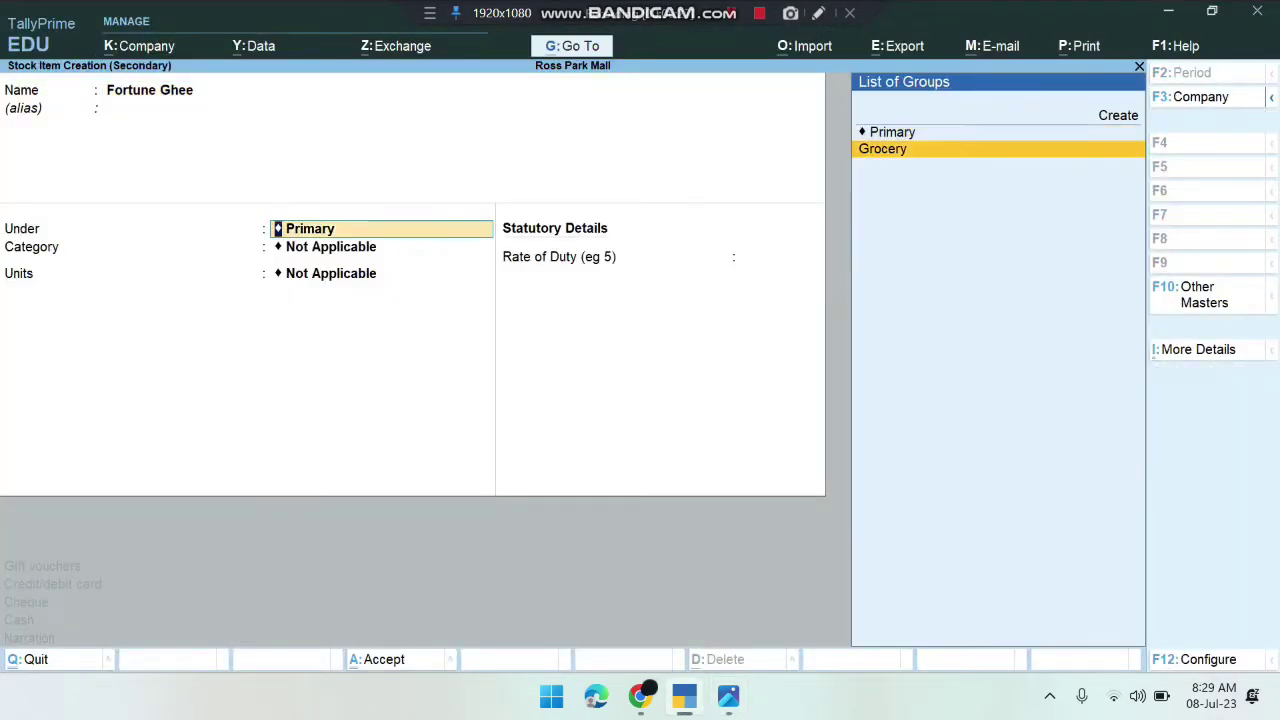
key(Down)
key(Return)
key(Up)
key(Return)
text(Ghee)
key(Return)
key(Return)
key(Return)
key(Return)
key(alt+Tab)
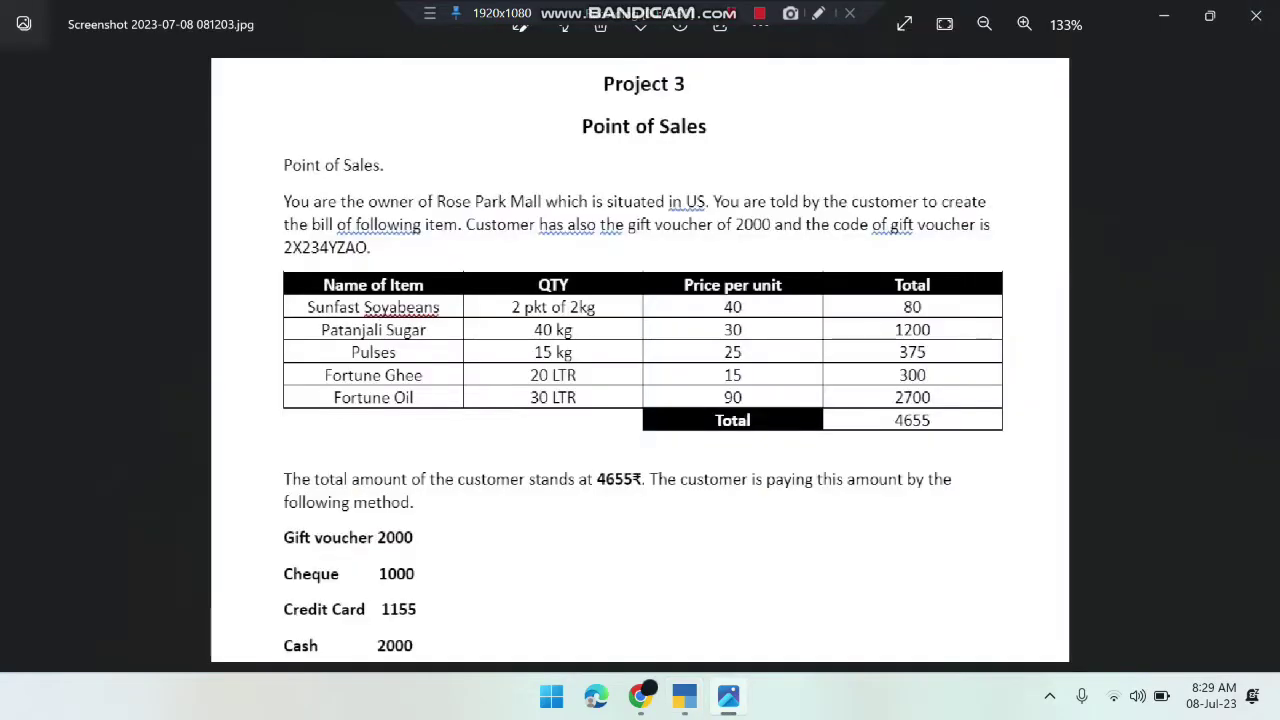
key(alt+Tab)
- Give Fortune Ghee a new unit 'ltr' named 'Per Lete'
key(BackSpace)
key(BackSpace)
key(ctrl+Return)
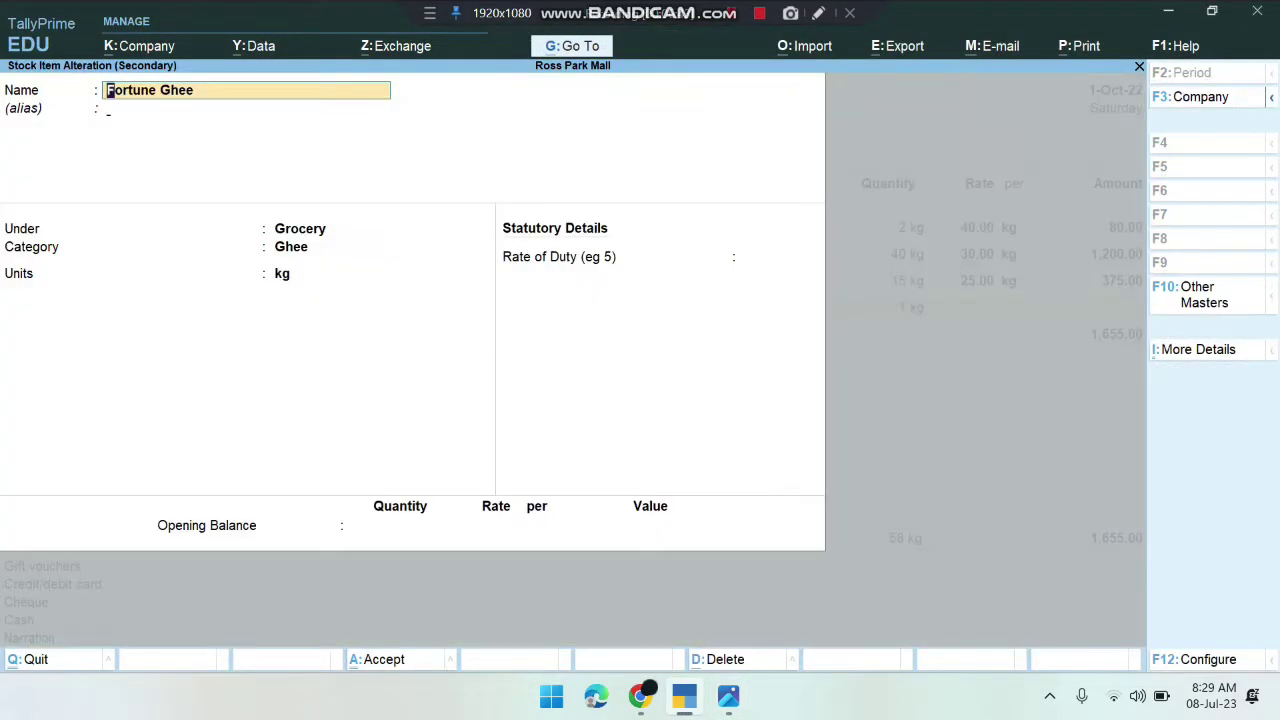
key(Return)
key(Return)
key(Return)
key(Return)
key(alt+c)
text(ltr)
key(Return)
text(Per Leter)
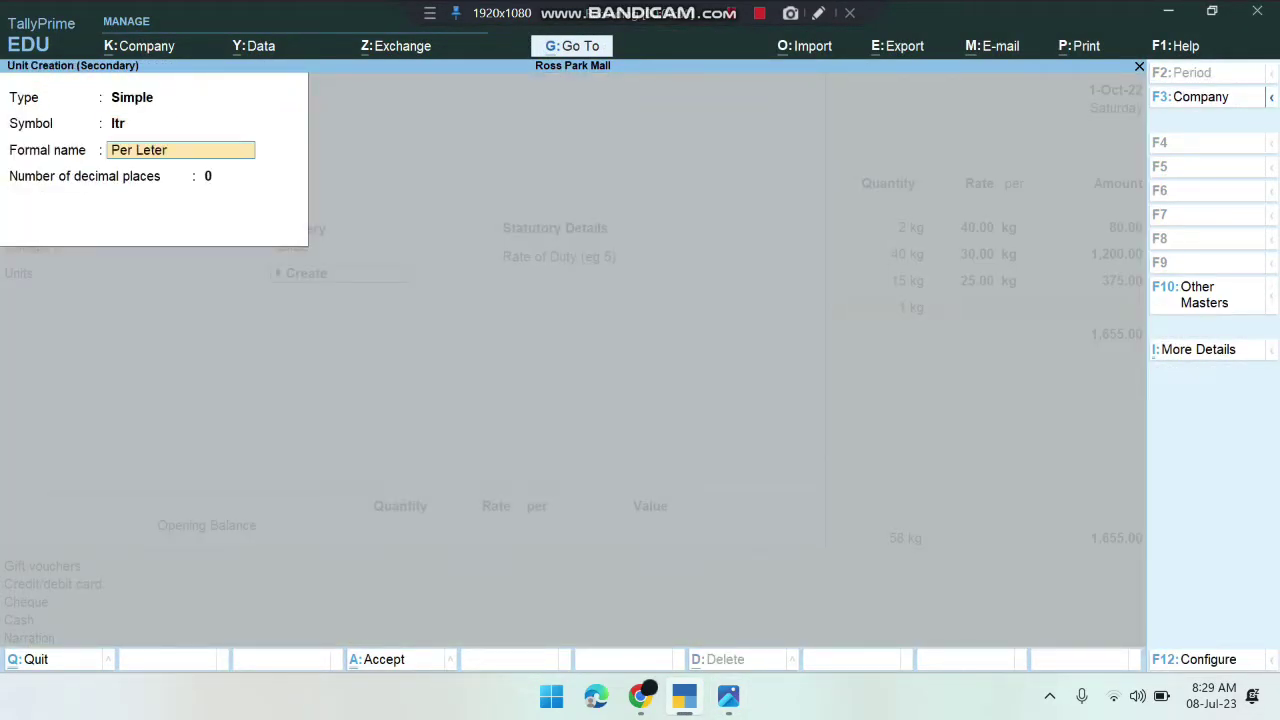
key(Return)
key(Return)
key(Return)
key(Return)
key(Return)
key(Return)
key(alt+Tab)
- Enter Fortune Ghee at 20 ltr for a rate of 15
key(alt+Tab)
text(20)
key(Return)
key(alt+Tab)
key(alt+Tab)
text(15)
key(Return)
key(Return)
key(Return)
key(alt+Tab)
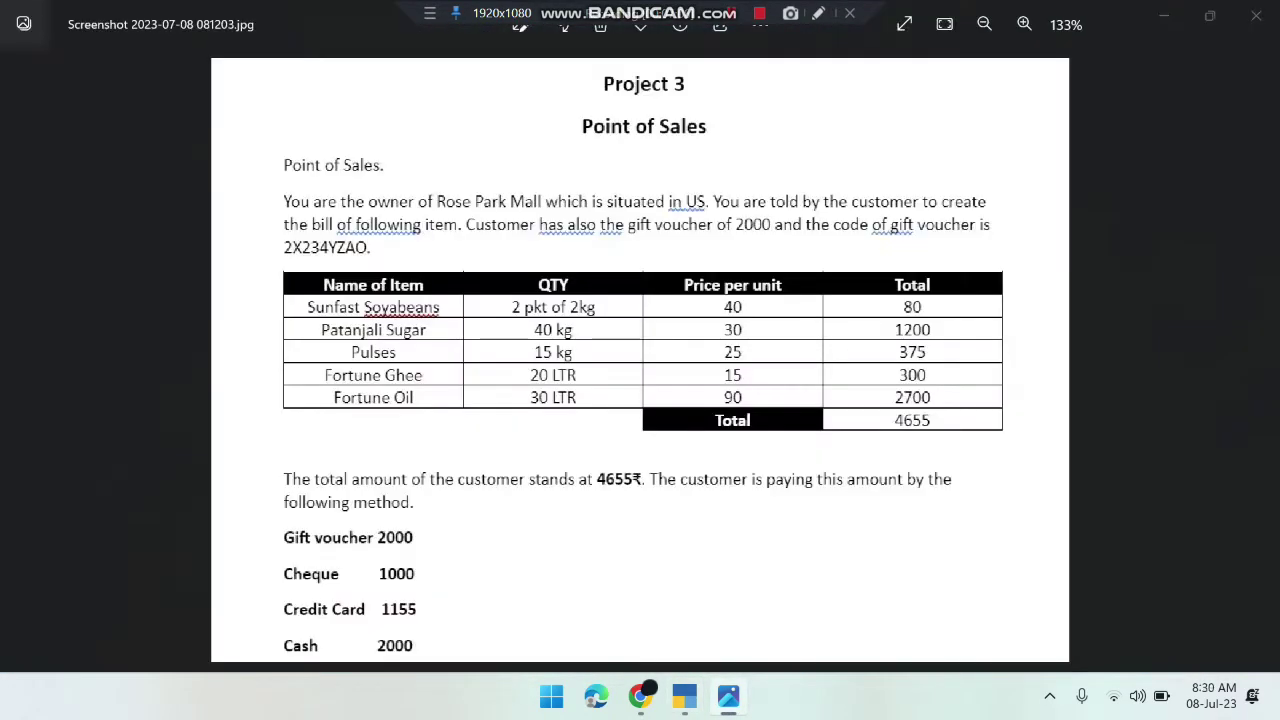
- Enter Fortune Oil at 30 ltr for a rate of 90
key(alt+Tab)
- Create the Fortune Oil stock item under Grocery with a new Oil category
key(alt+c)
text(Fortune Oil)
key(Return)
text(g)
key(Return)
key(alt+c)
text(Oil)
key(Return)
key(Return)
key(Return)
key(Return)
key(Return)
text(30)
key(Return)
key(alt+Tab)
key(alt+Tab)
text(90)
key(Return)
key(Return)
key(Return)
key(Return)
key(Return)
key(Return)
key(Return)
- Show the Project 3 task sheet with the Fortune Oil line and 4655 total
key(BackSpace)
key(BackSpace)
key(alt+Tab)
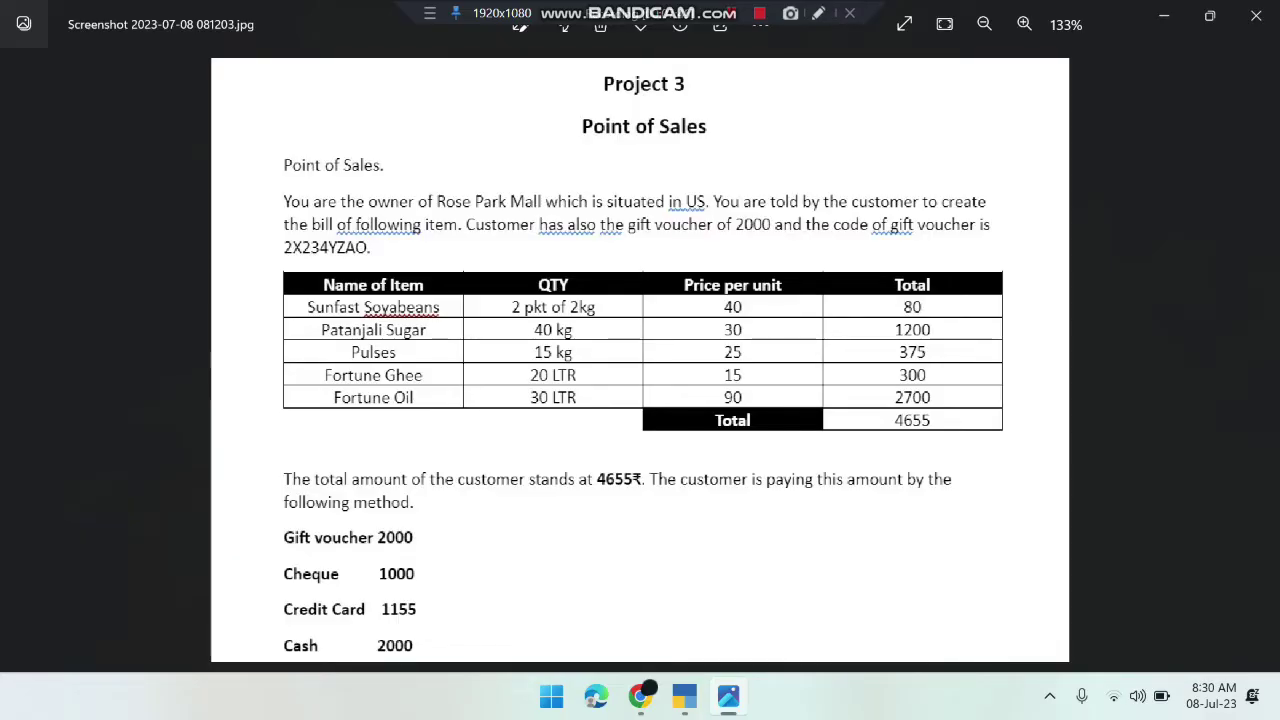
- Start a new ledger named with the gift voucher code from the task sheet
key(alt+Tab)
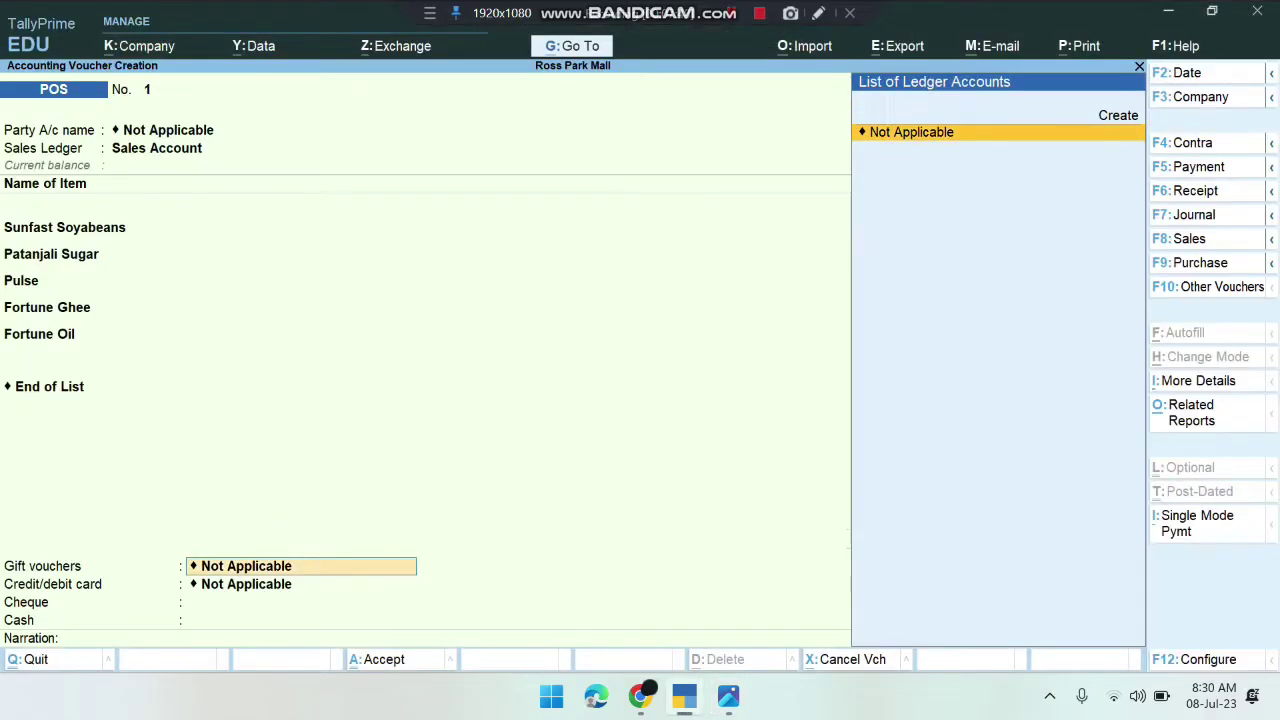
key(alt+c)
key(alt+Tab)
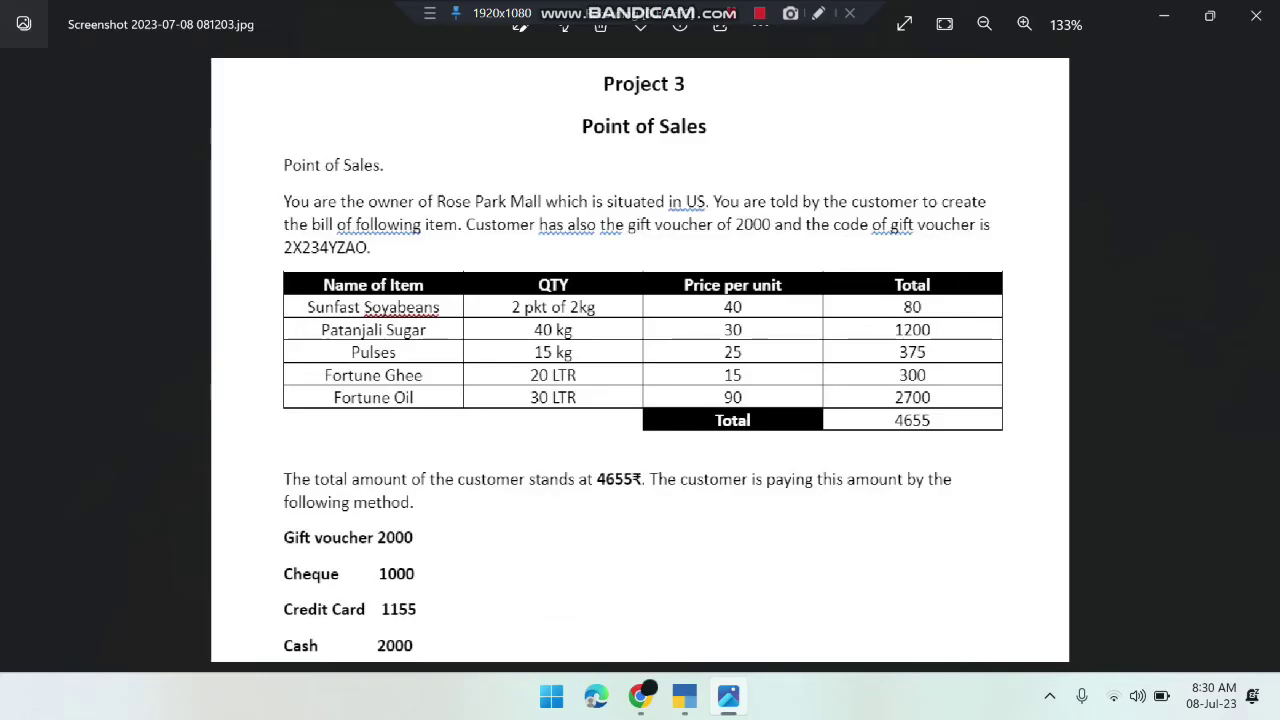
key(alt+Tab)
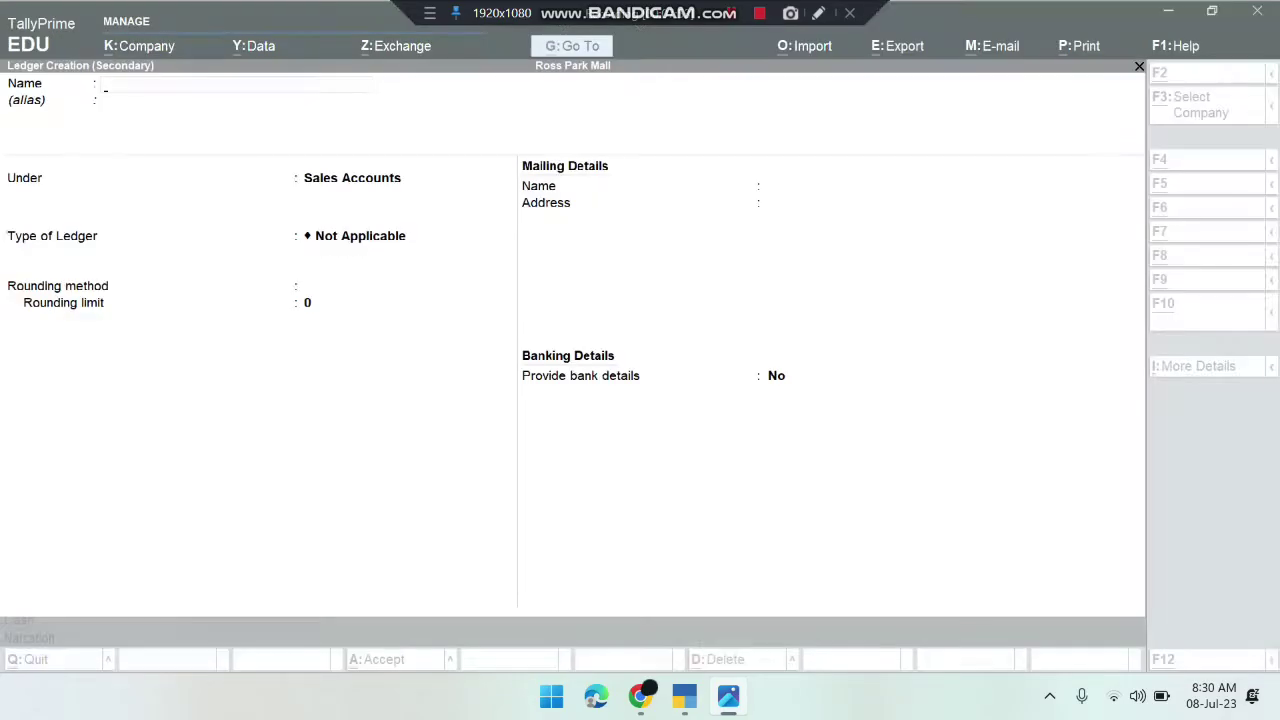
text(2X23)
key(alt+Tab)
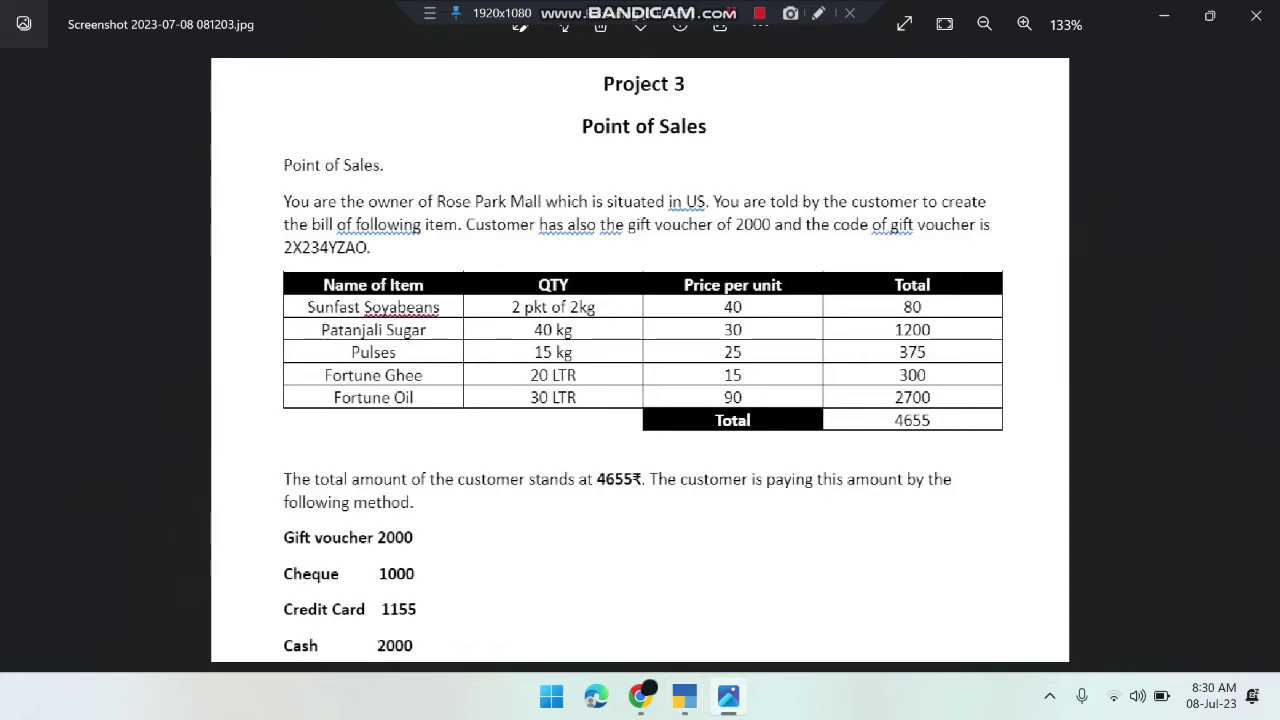
key(alt+Tab)
text(4y)
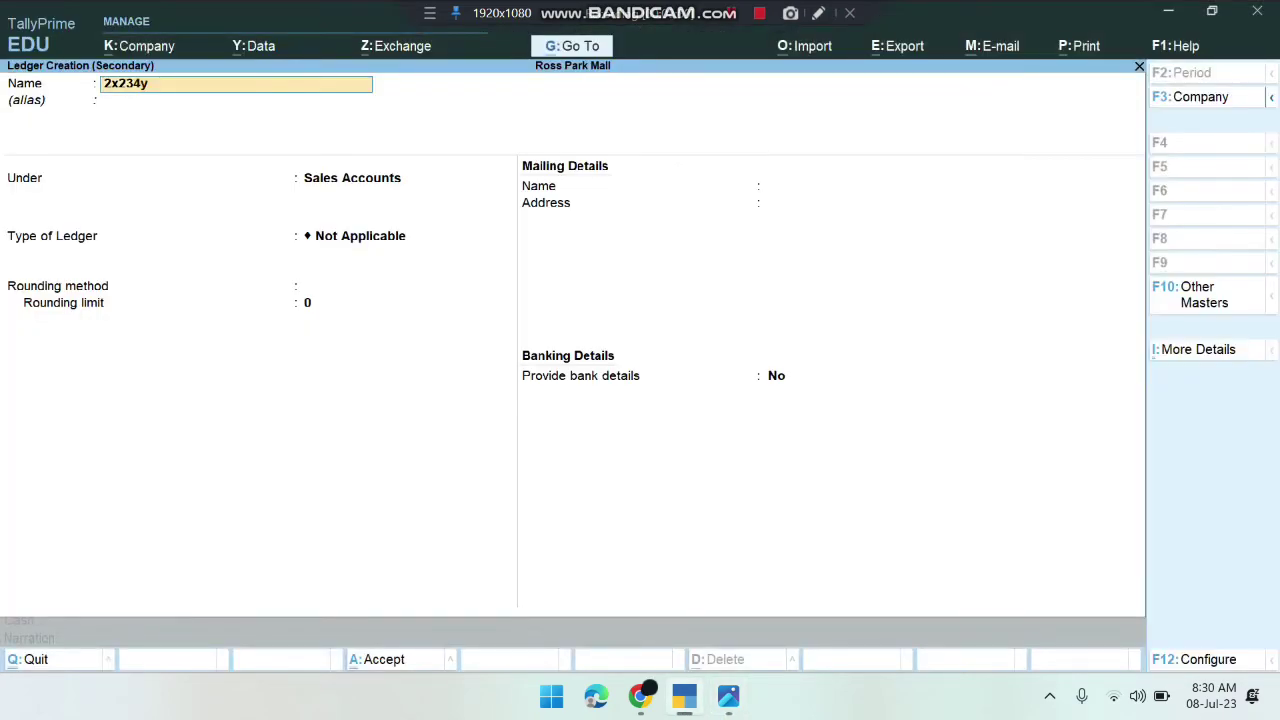
key(alt+Tab)
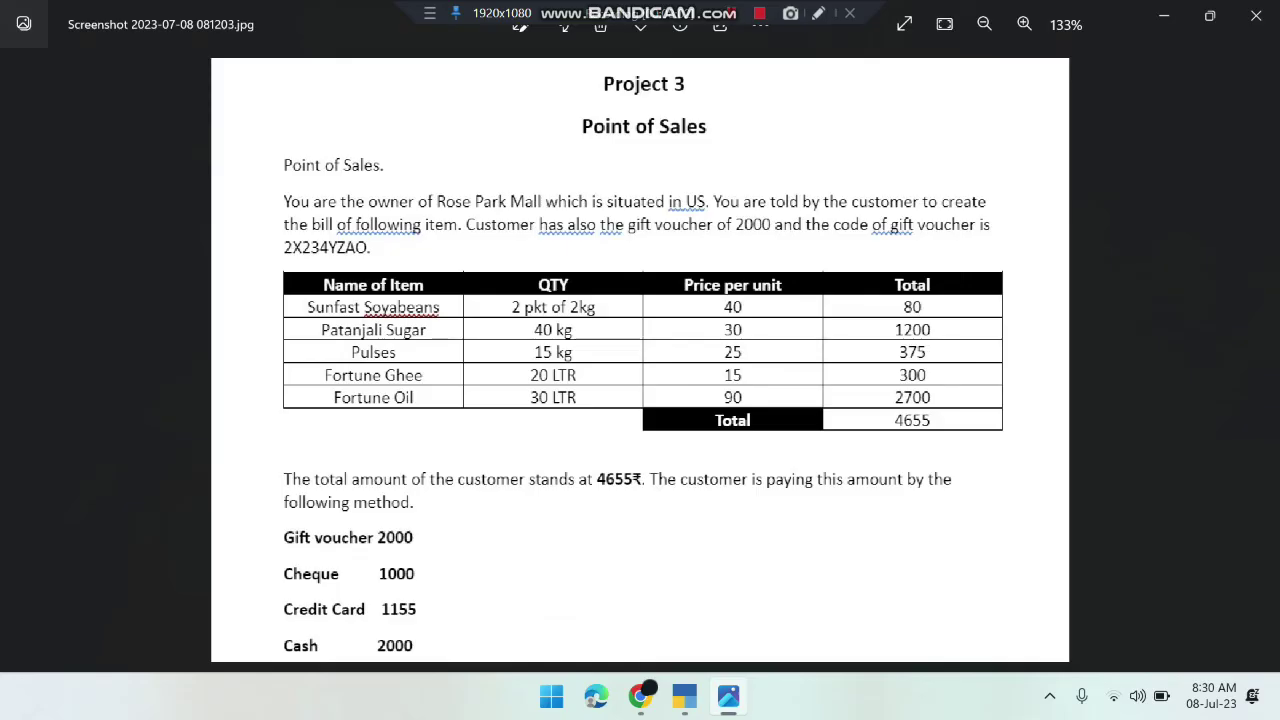
key(alt+Tab)
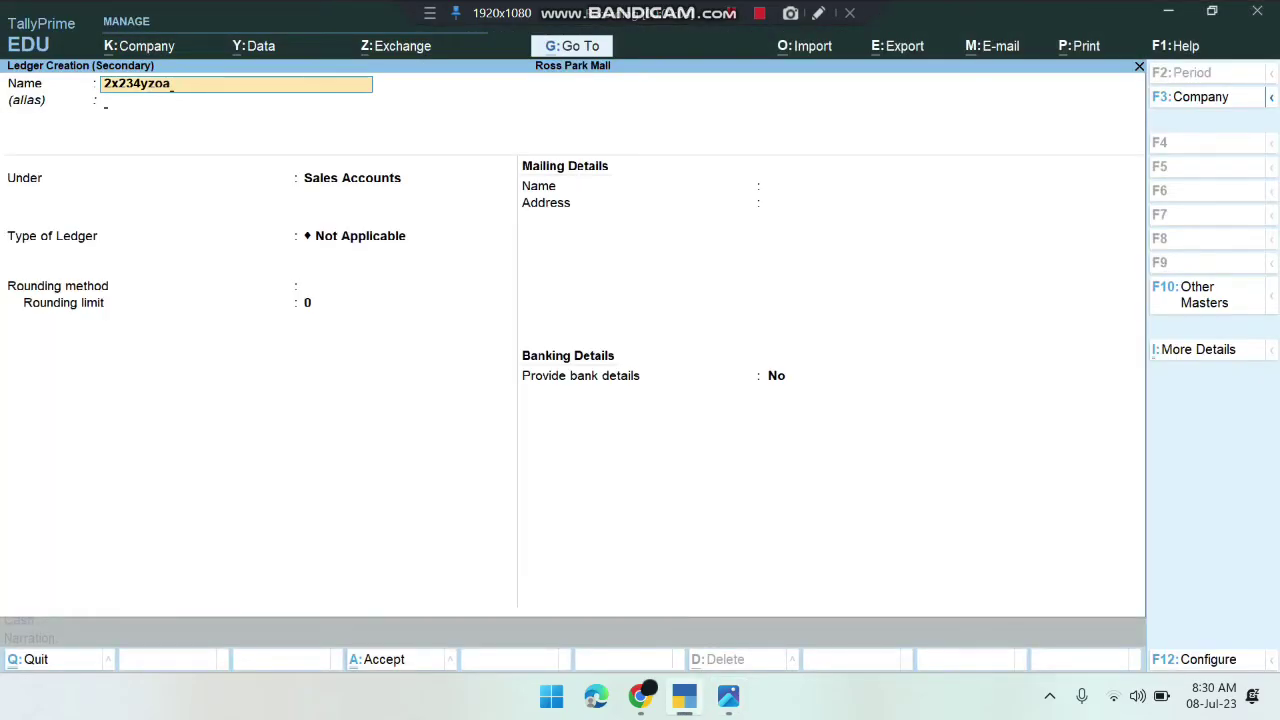
- Place the voucher-code ledger under Sundry Debtors, save it, and select it for Gift vouchers
key(Return)
key(Return)
key(Return)
key(Return)
key(Return)
key(BackSpace)
key(BackSpace)
key(BackSpace)
key(BackSpace)
key(Return)
key(Return)
key(space)
key(BackSpace)
key(BackSpace)
key(BackSpace)
key(BackSpace)
key(BackSpace)
key(BackSpace)
key(BackSpace)
key(BackSpace)
key(BackSpace)
key(BackSpace)
key(BackSpace)
key(BackSpace)
key(BackSpace)
key(BackSpace)
key(BackSpace)
key(BackSpace)
key(BackSpace)
key(BackSpace)
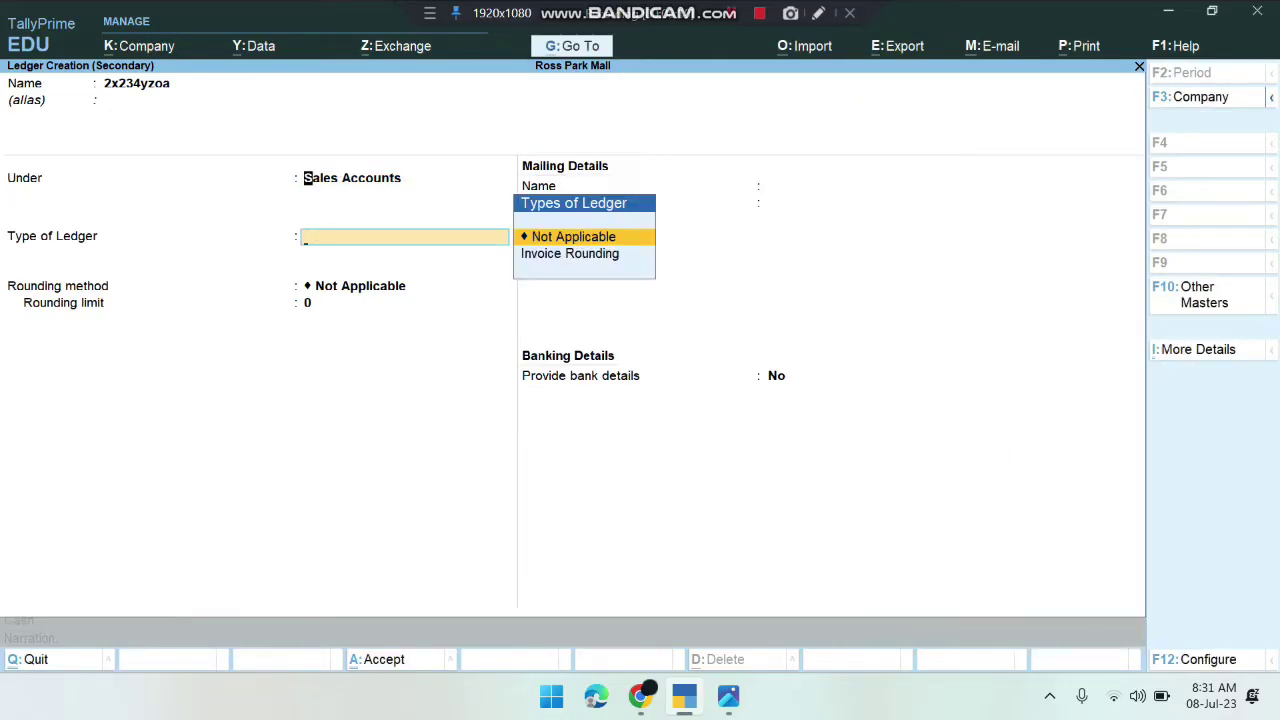
text(Sun)
key(Down)
key(Return)
key(Return)
key(Return)
key(Return)
key(Return)
key(Return)
key(Return)
key(Return)
key(Return)
key(Return)
key(Return)
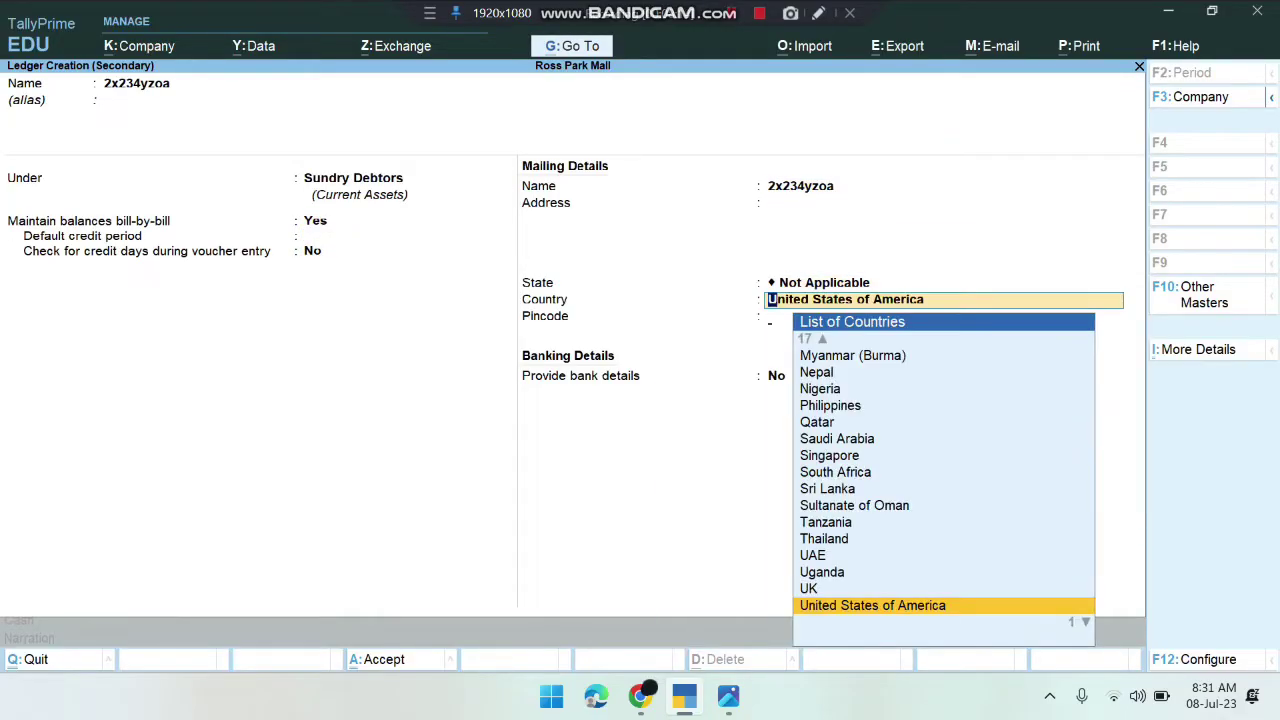
key(Return)
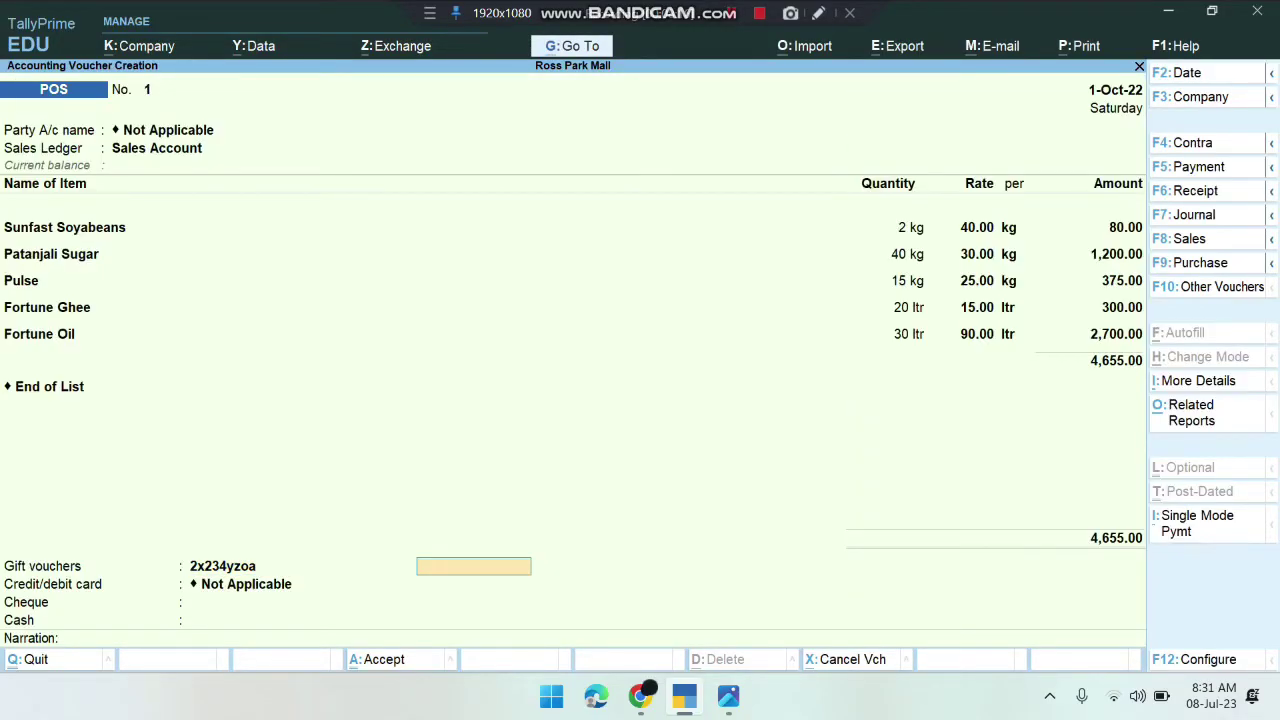
- Record 2000 as the gift voucher amount
key(alt+Tab)
key(alt+Tab)
text(2000)
key(Return)
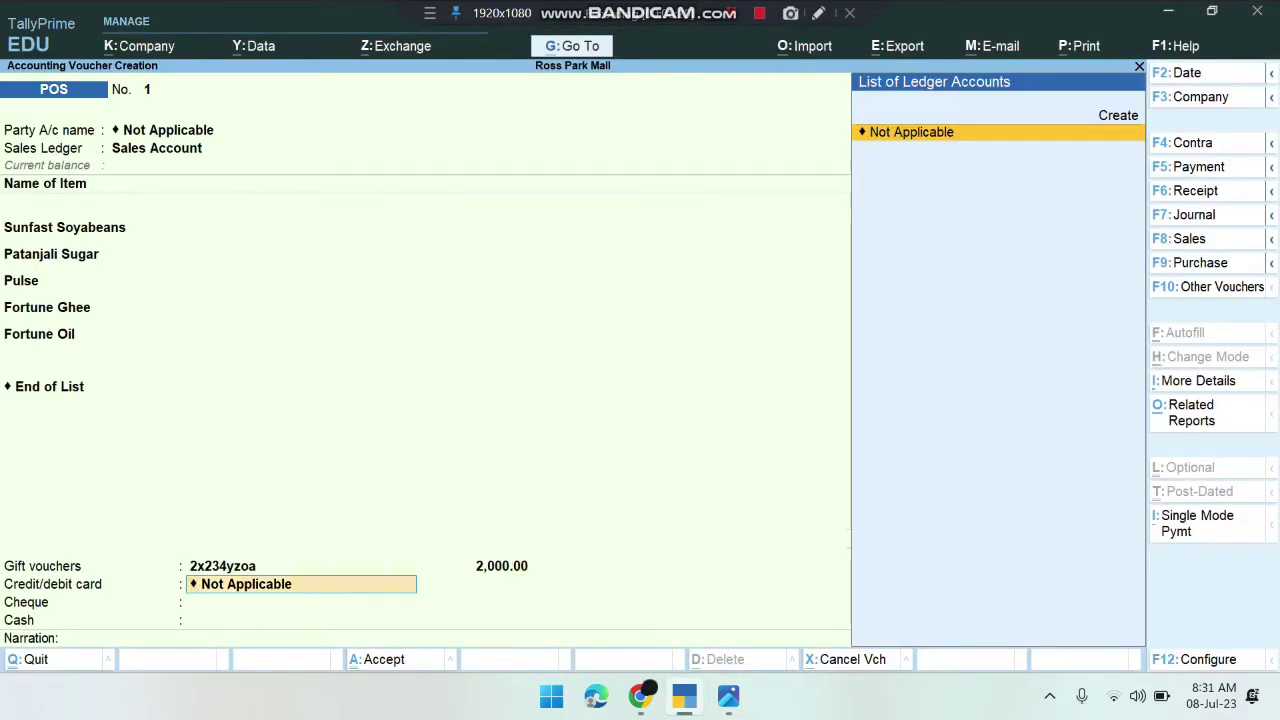
key(alt+Tab)
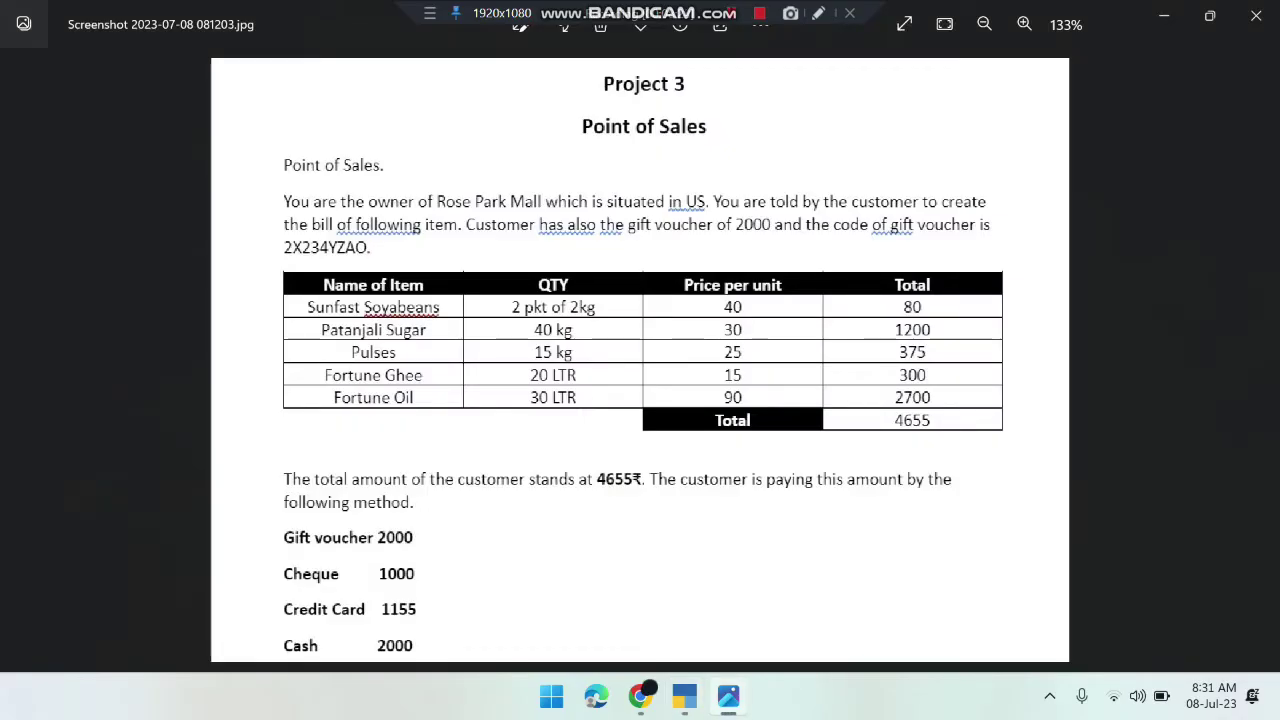
key(alt+Tab)
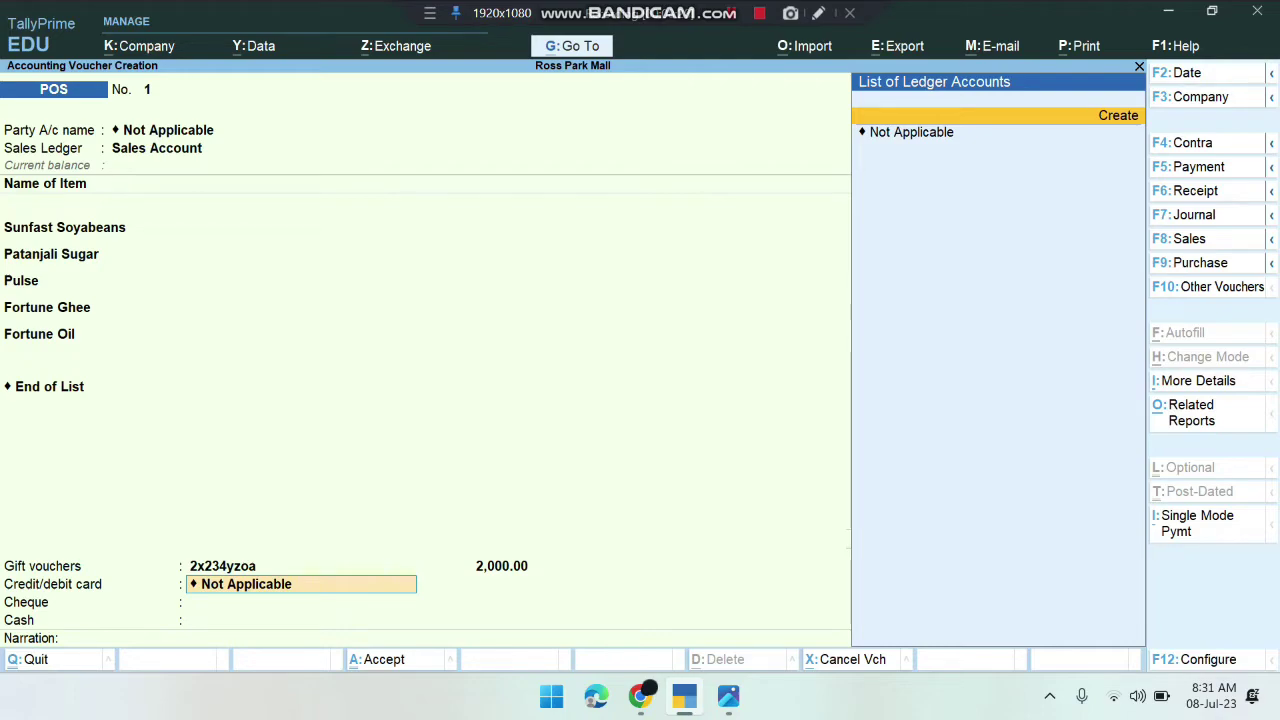
- Create a Bank of Baroda ledger under Bank Accounts for the card payment
key(alt+c)
text(Bank f)
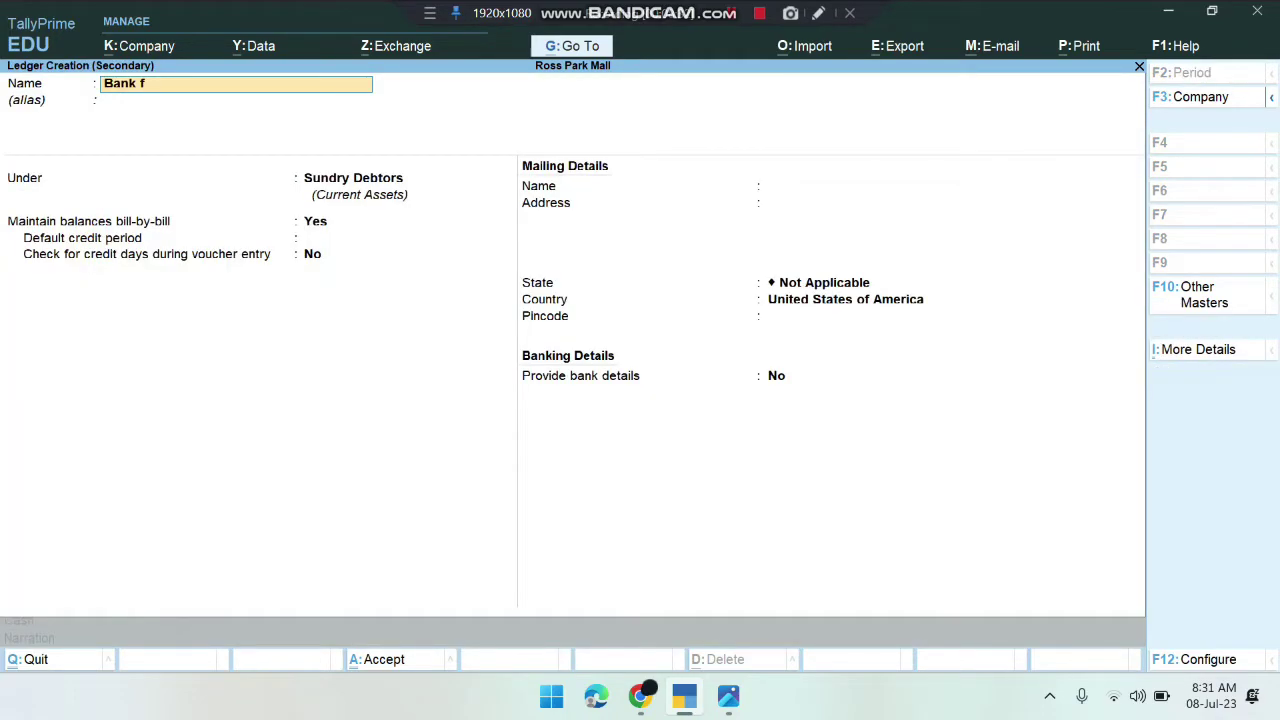
key(BackSpace)
text(of Baroda)
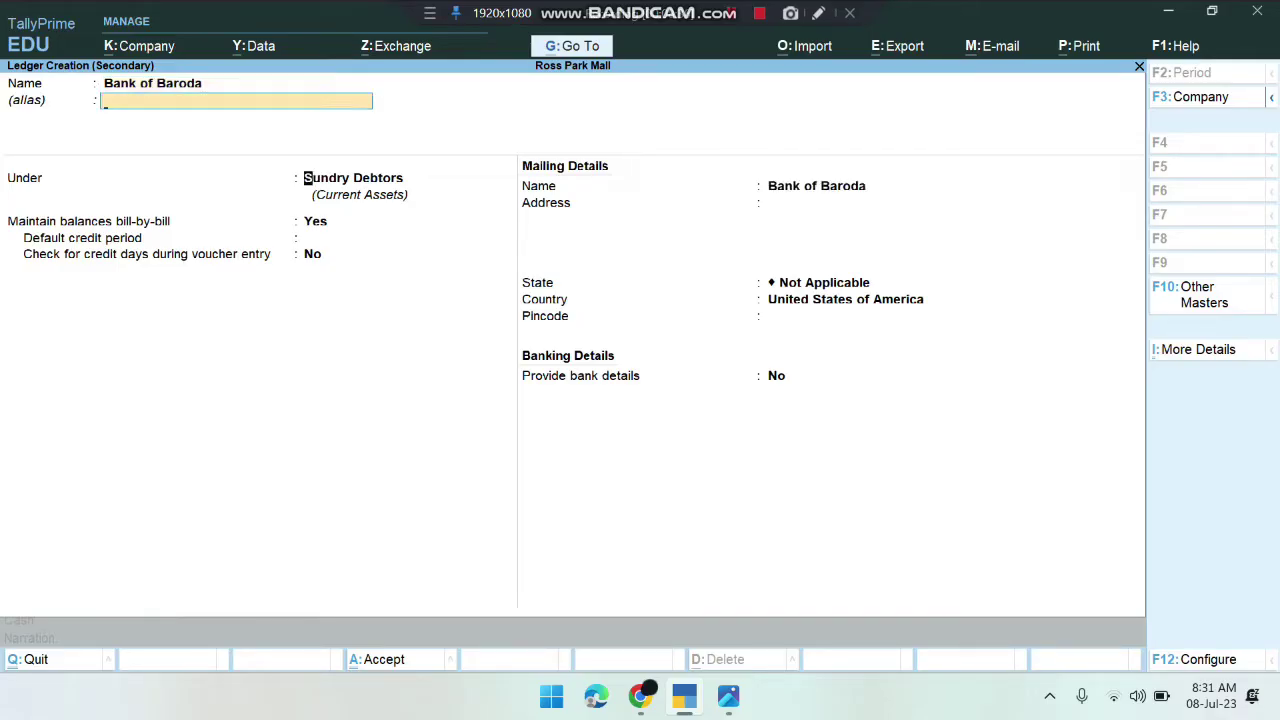
key(Return)
key(BackSpace)
text(Ban)
key(Return)
key(Return)
key(Return)
key(Return)
key(Return)
key(Return)
key(Return)
key(Return)
key(Return)
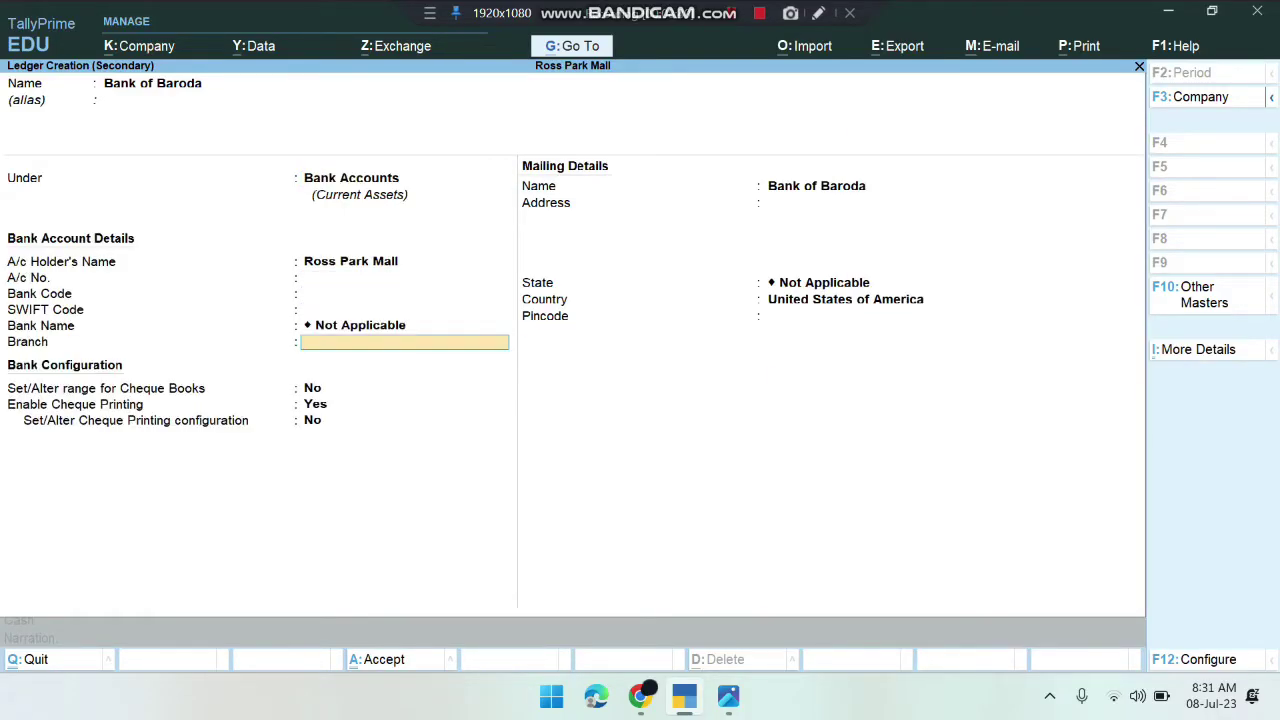
key(Return)
key(Return)
key(Return)
key(Return)
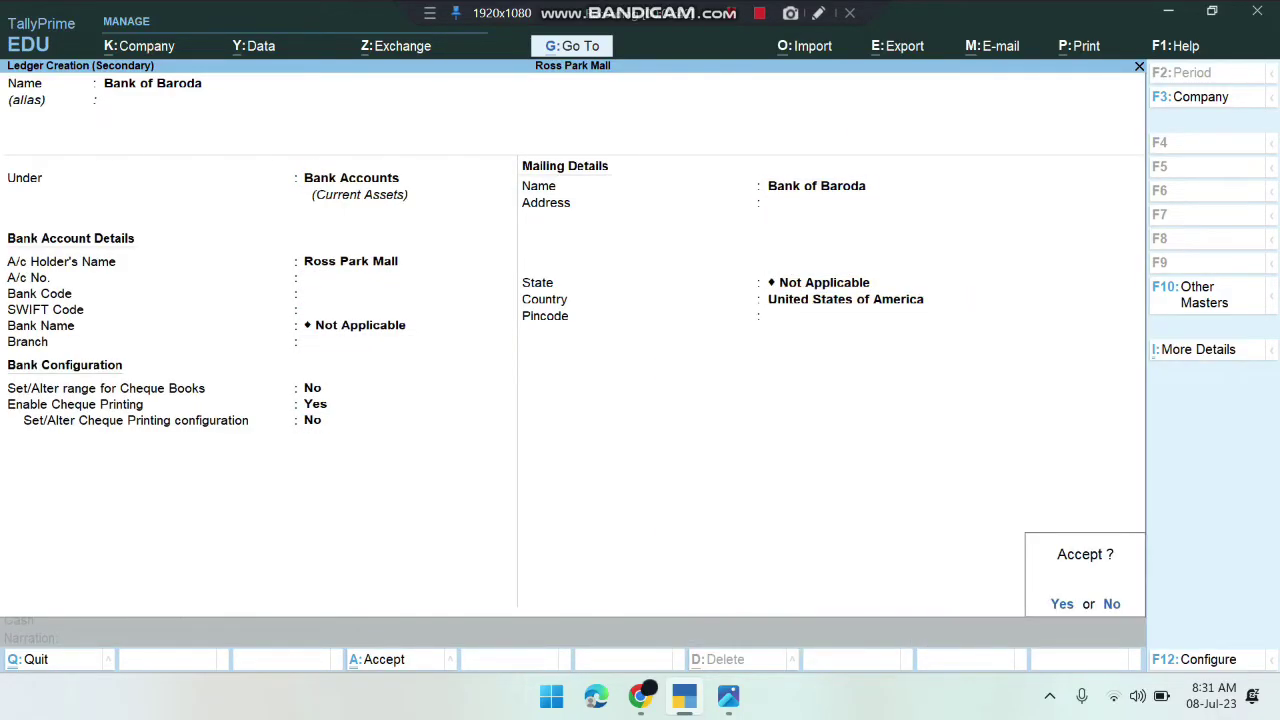
key(Return)
- Enter the 1,155 card payment and its card number
key(alt+Tab)
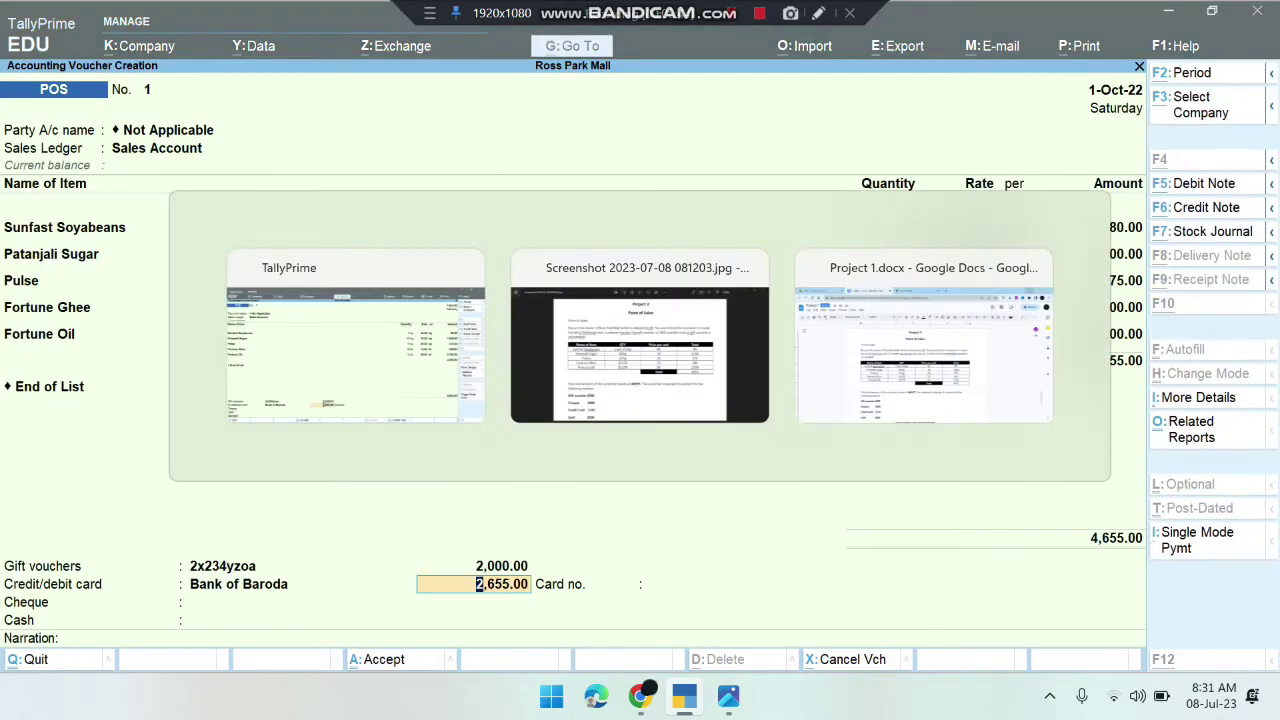
key(alt+Tab)
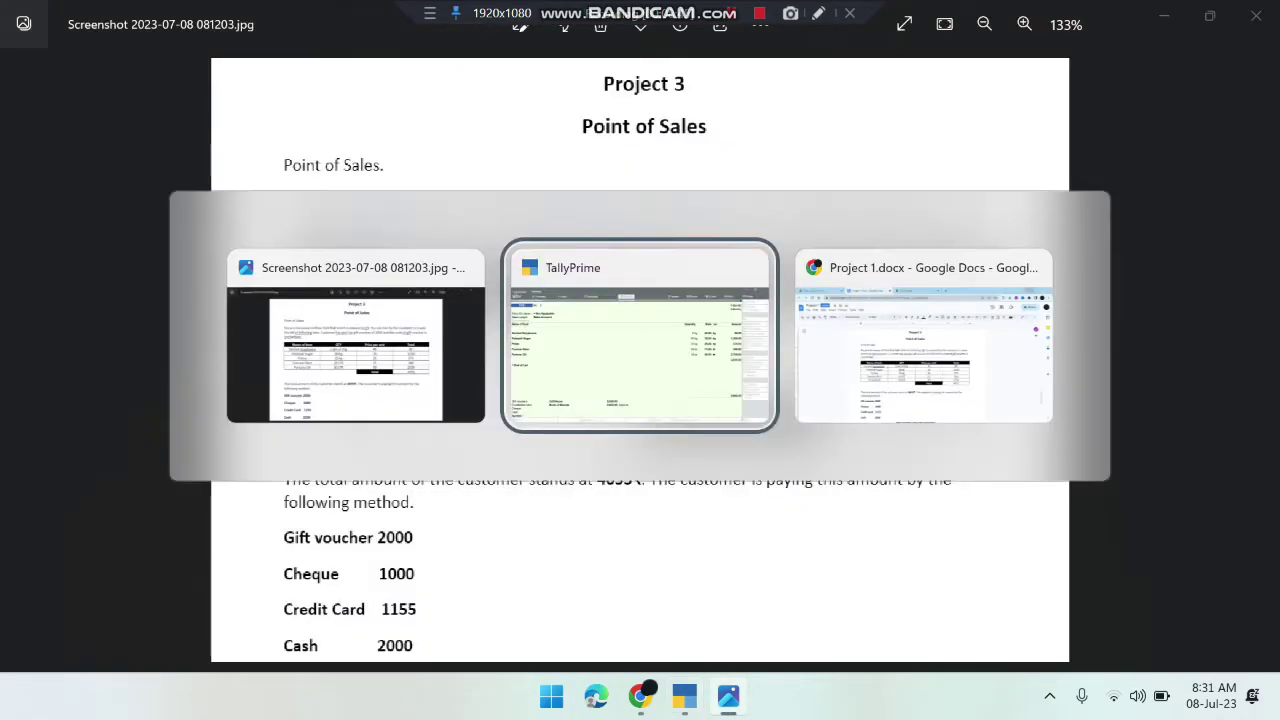
key(alt+Tab)
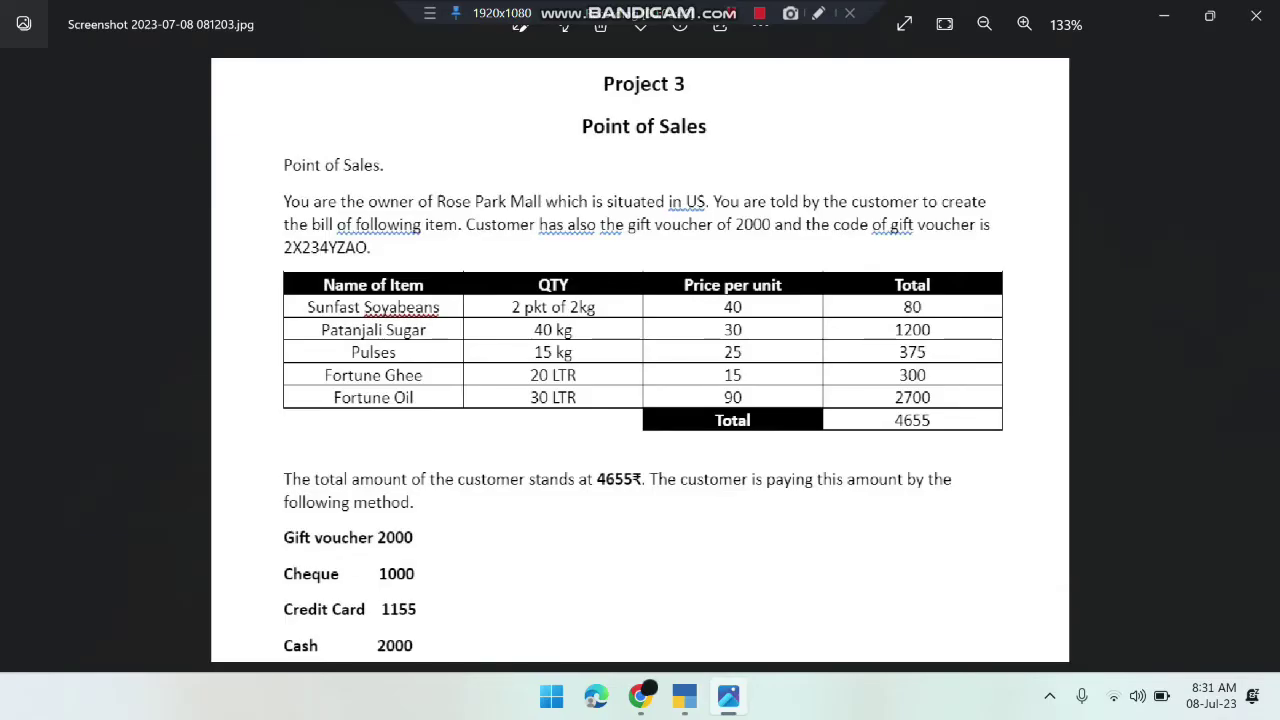
key(alt+Tab)
text(115)
key(Return)
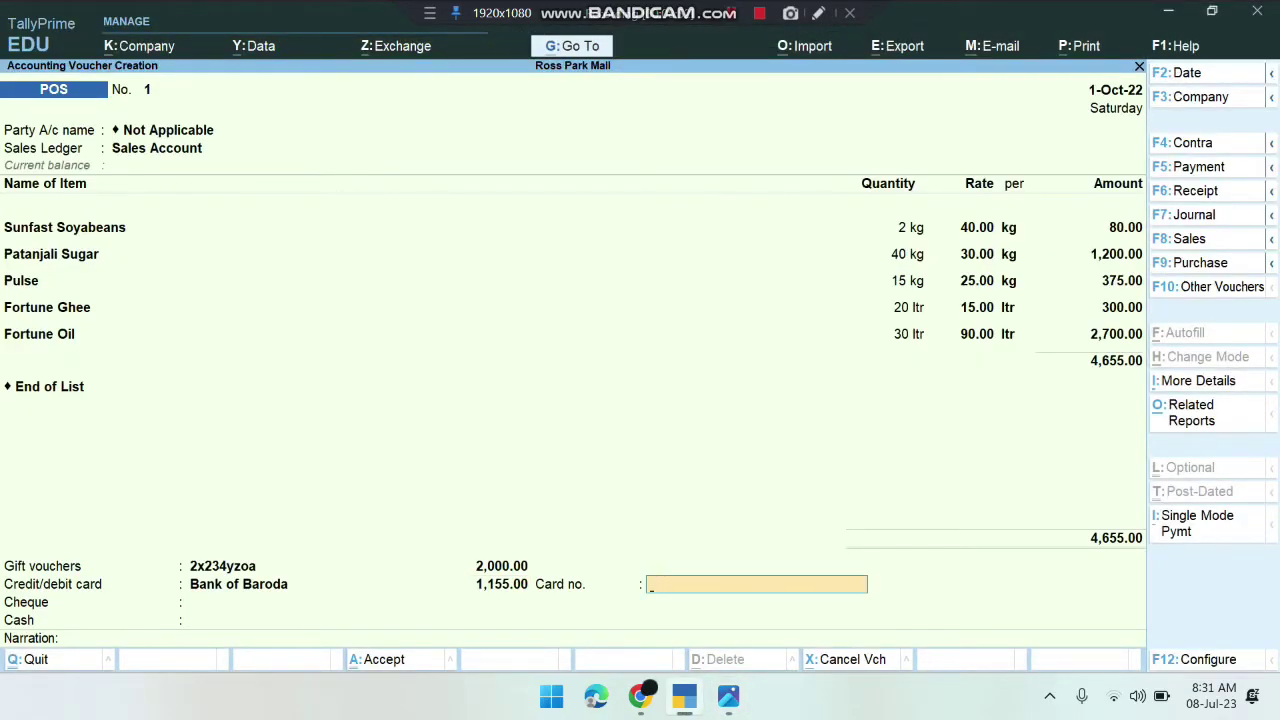
text(12325465676587687)
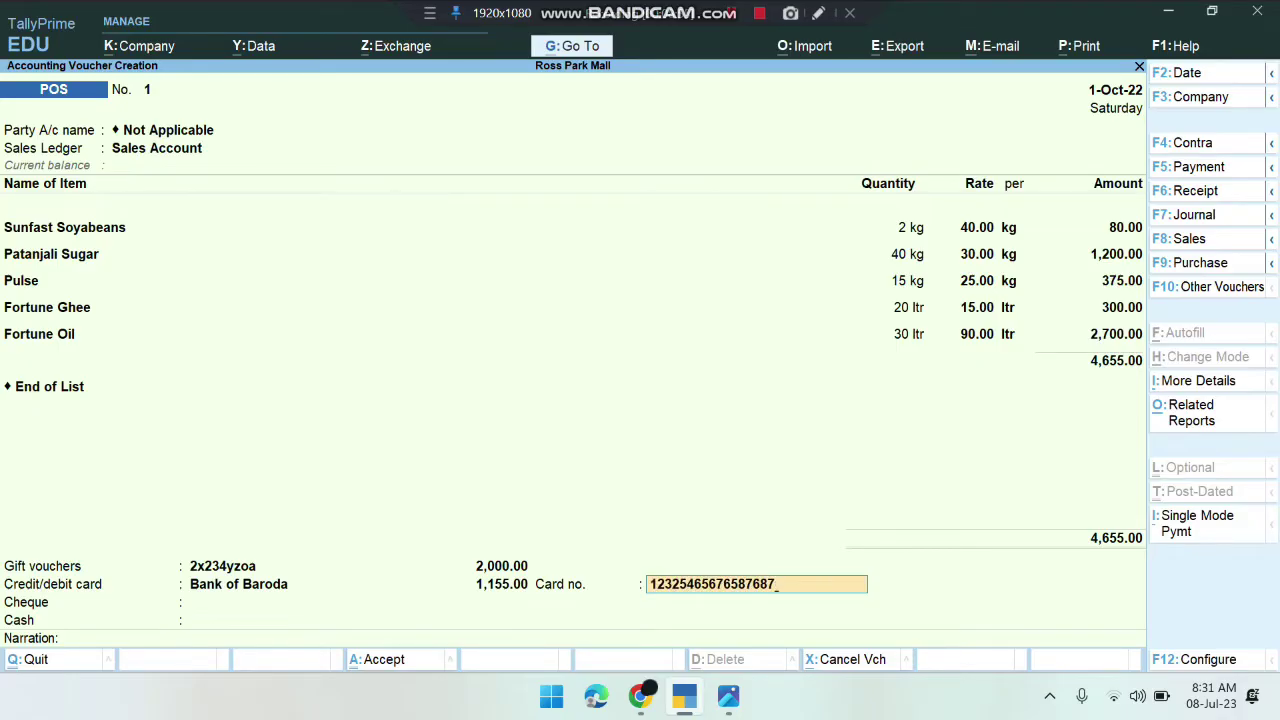
key(Return)
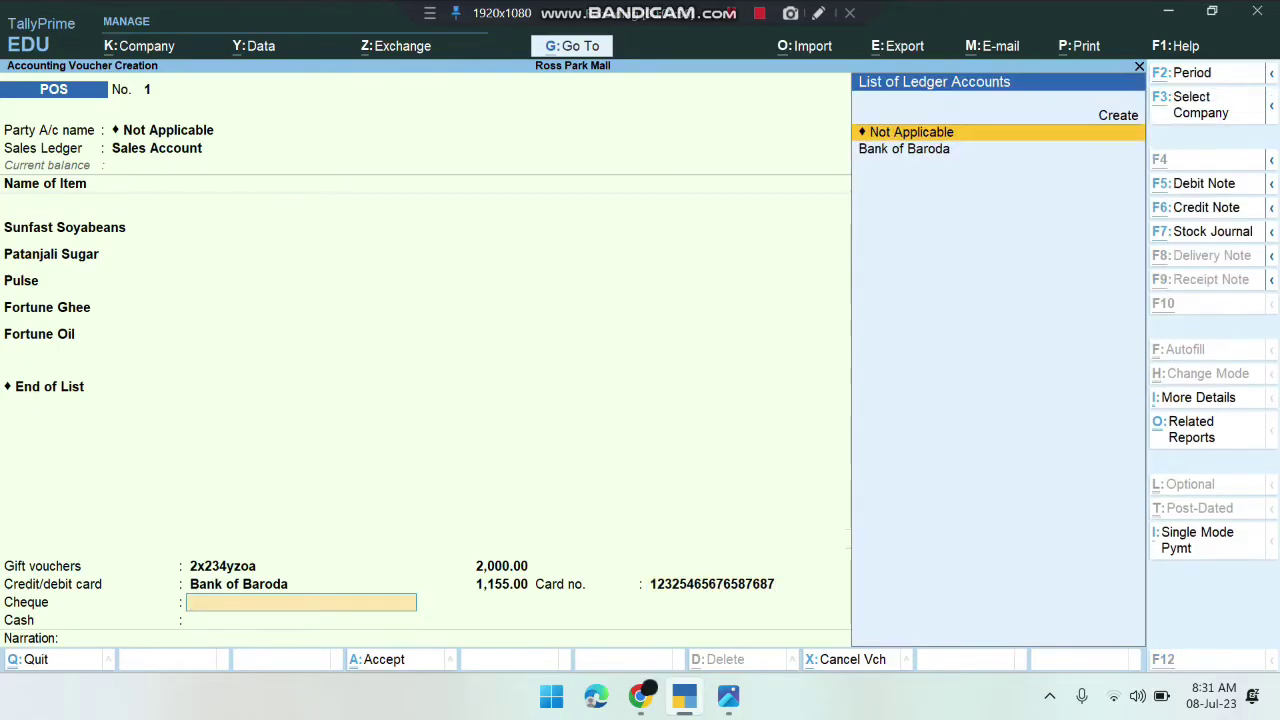
- Record a 1,000 cheque via Bank of Baroda, drawn on SBI, with its cheque number
key(Down)
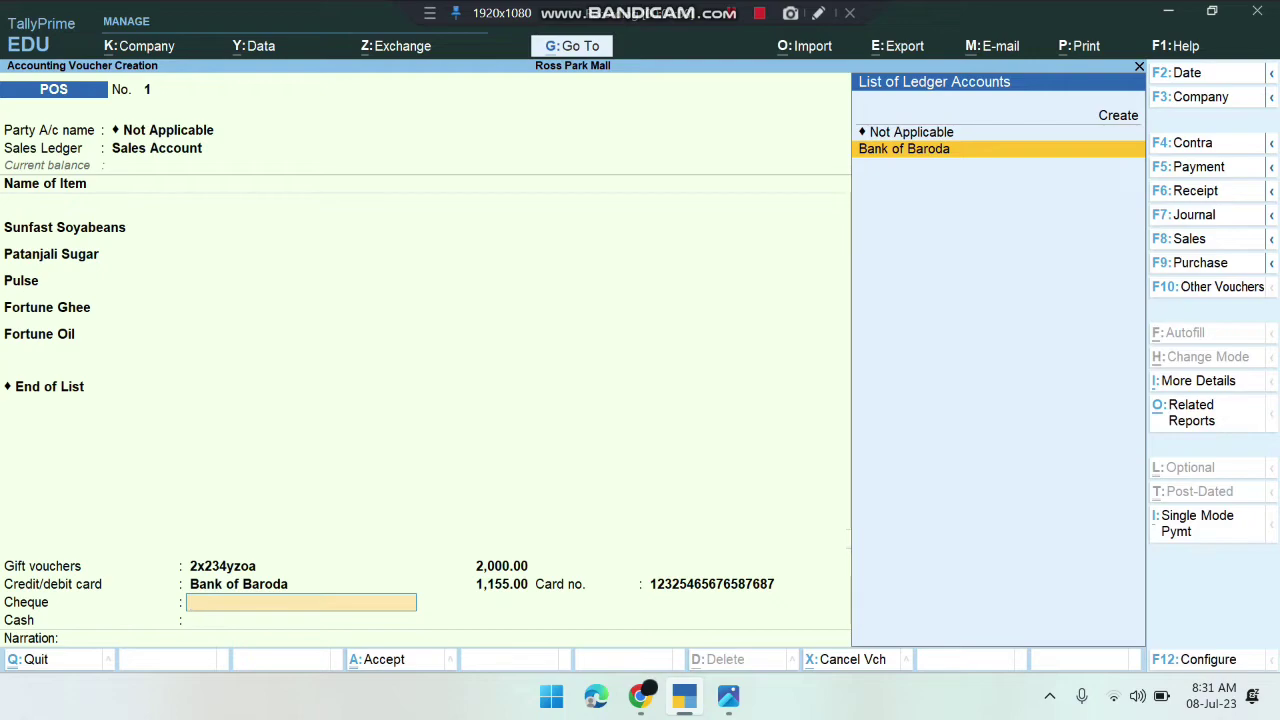
key(Return)
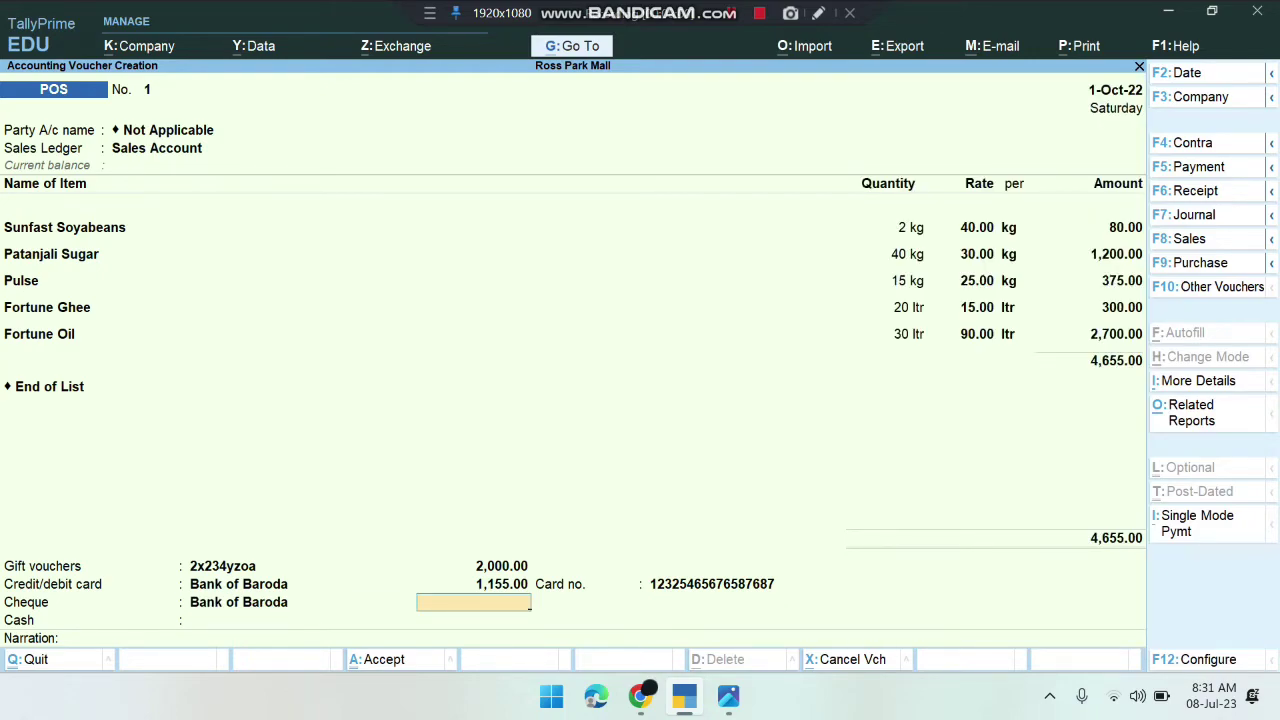
key(alt+Tab)
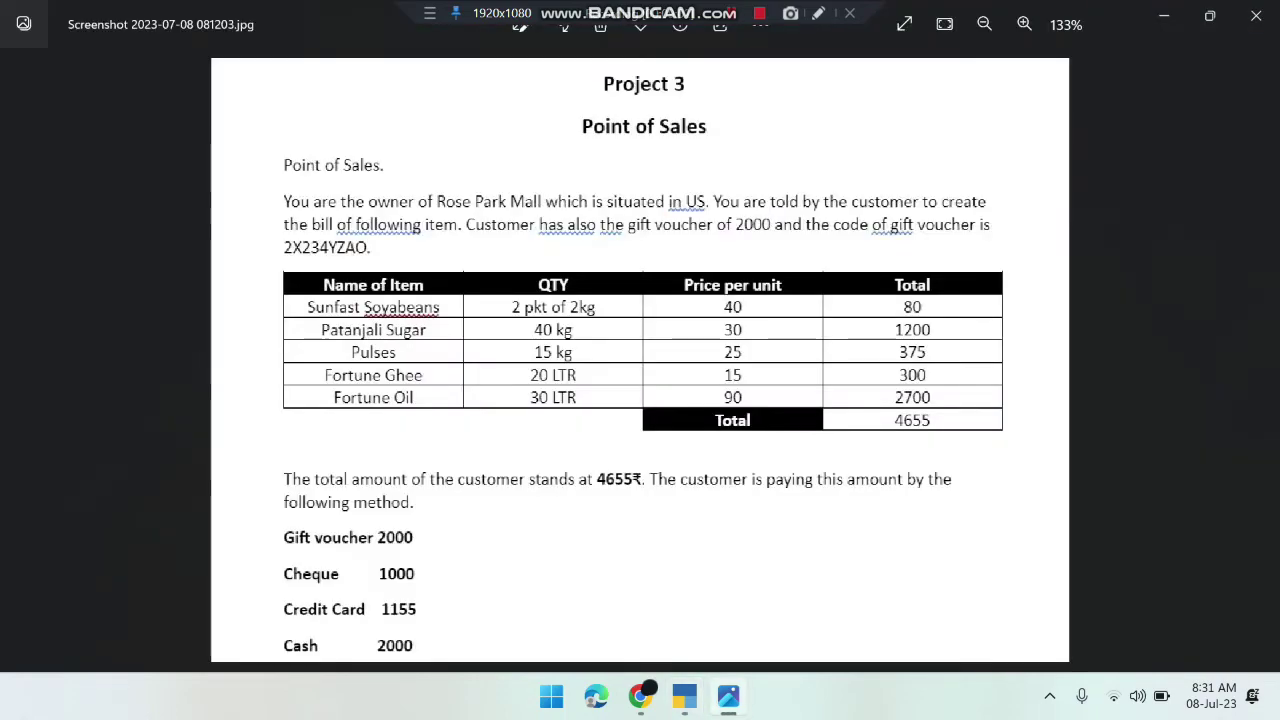
key(alt+Tab)
text(1000)
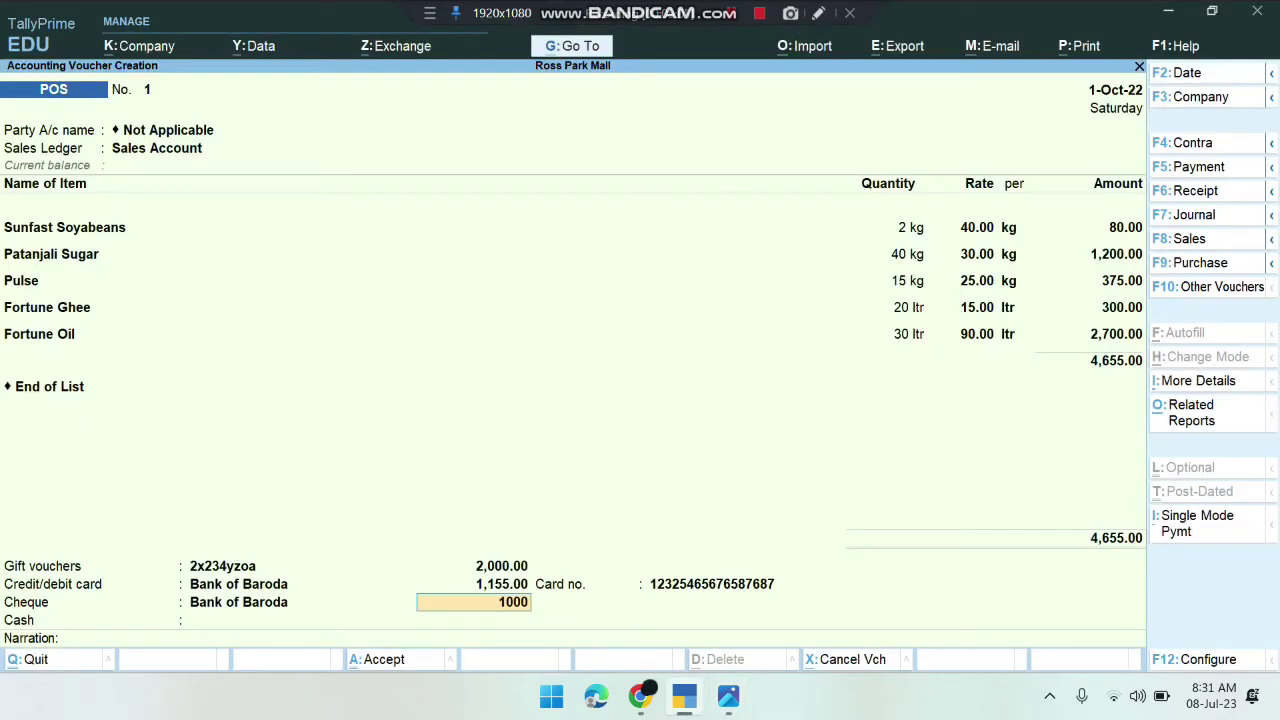
key(Return)
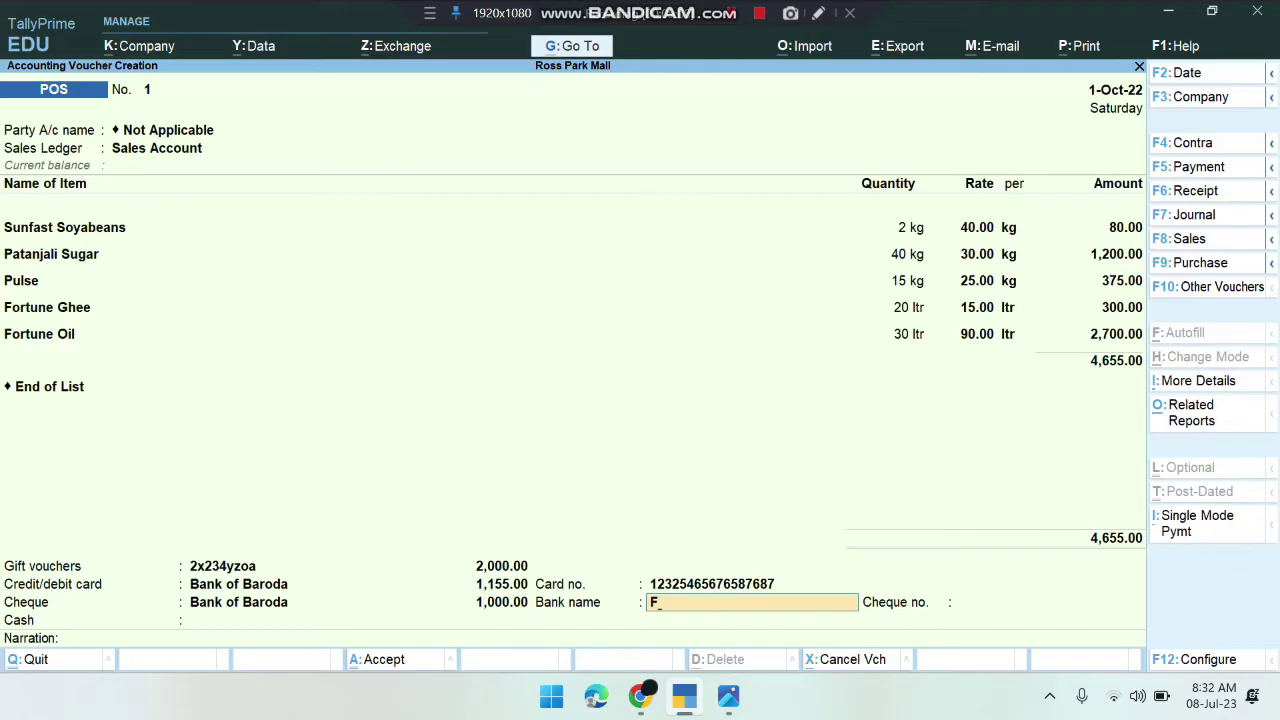
text(SBI)
key(Return)
text(132456)
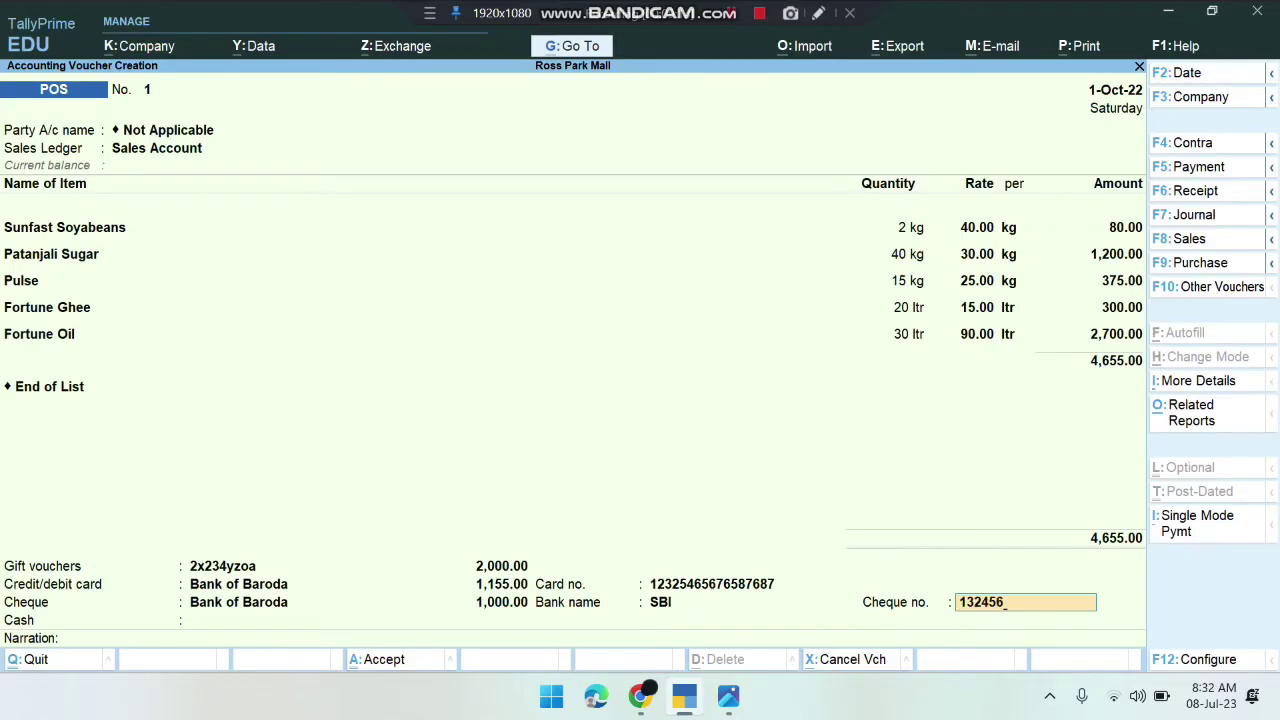
key(Return)
key(Down)
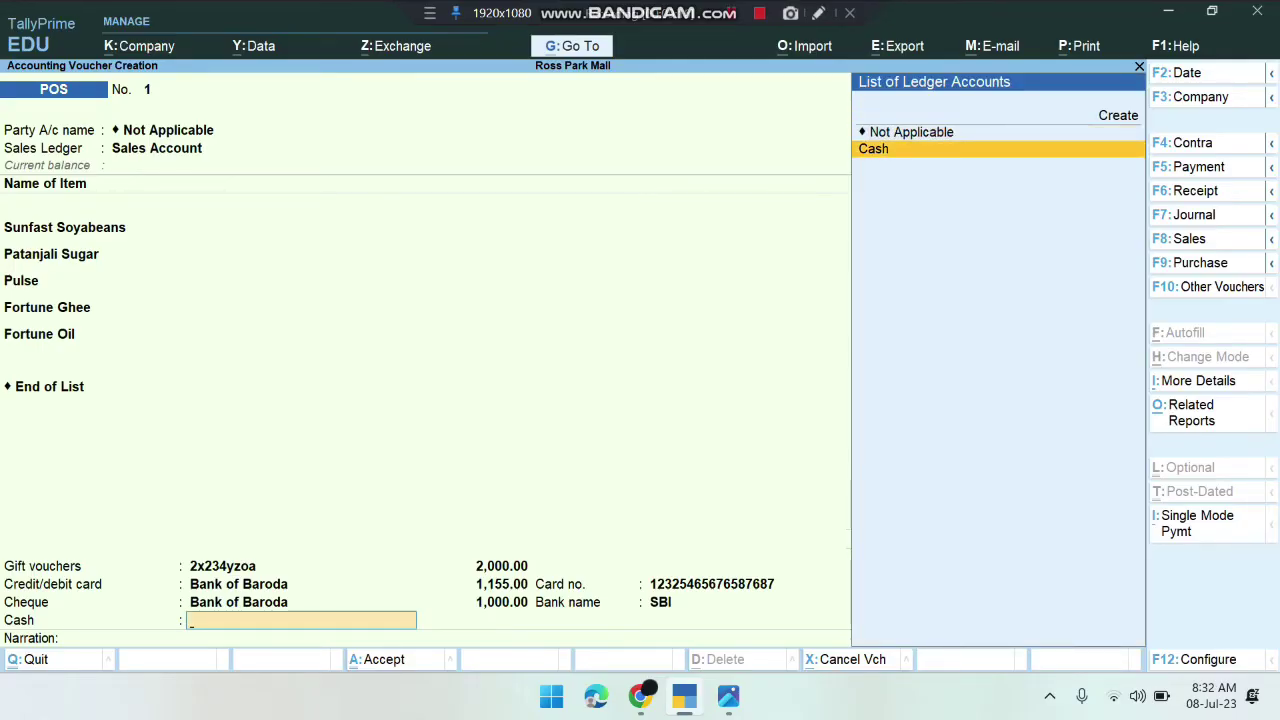
- Take 500 in Cash with 2,000 tendered, leaving a 1,500 balance
key(Return)
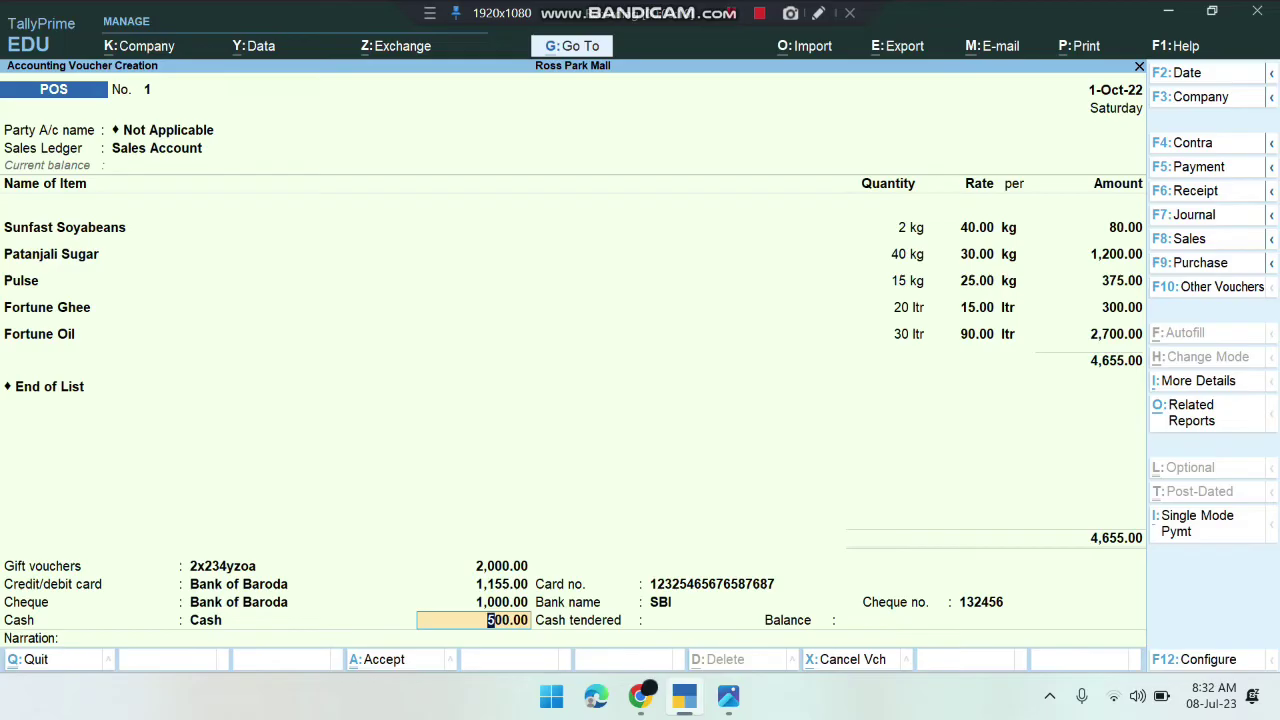
key(Return)
text(2000)
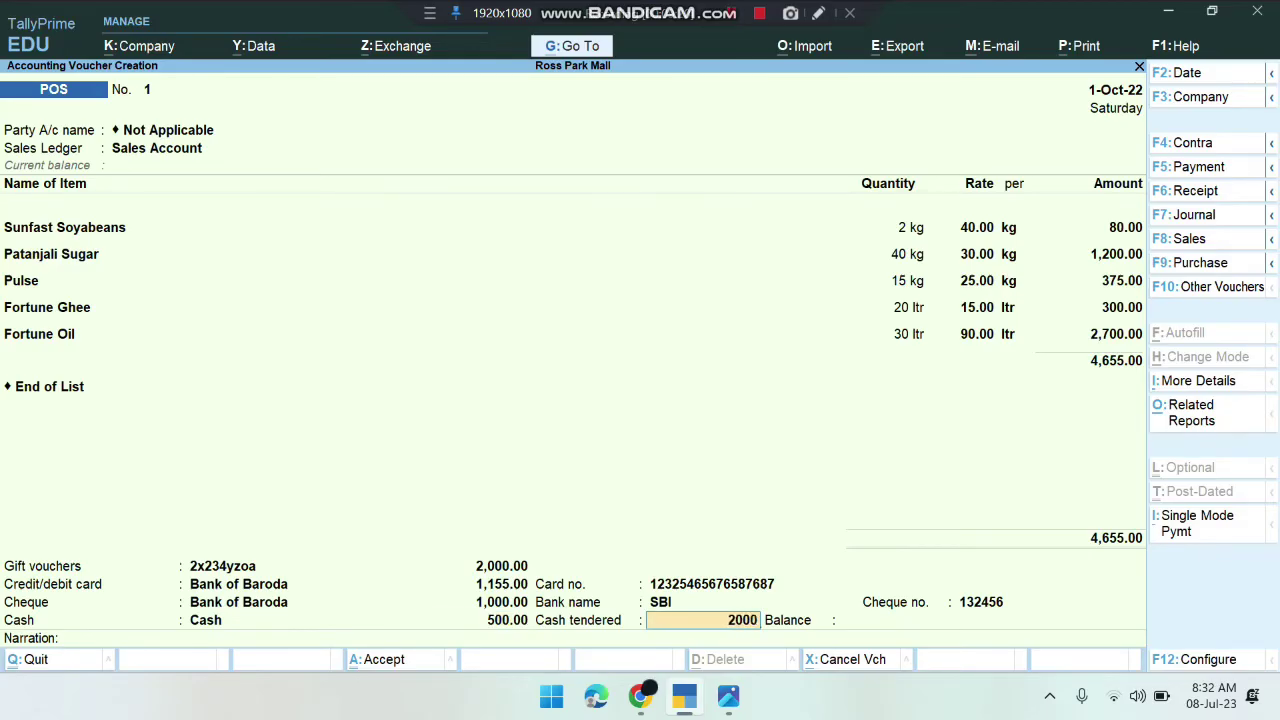
key(Return)
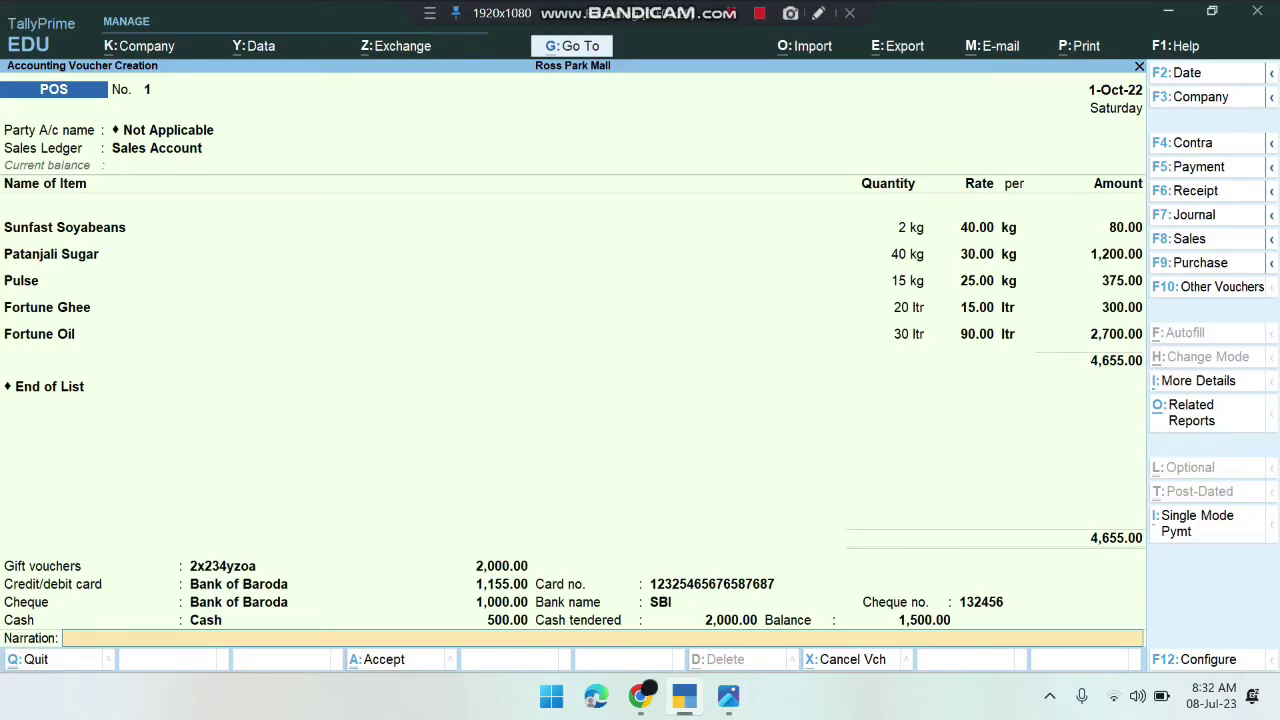
- Save the POS invoice and view its print preview totalling 4655.00
key(Return)
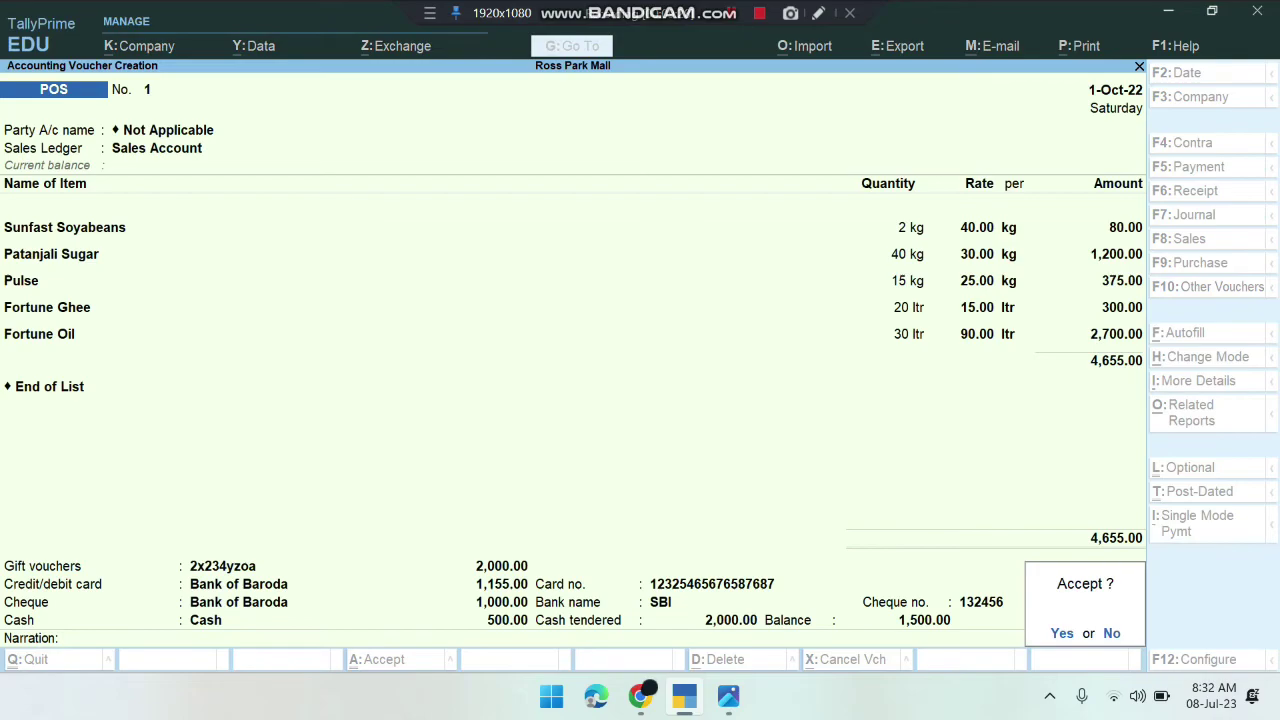
key(Return)
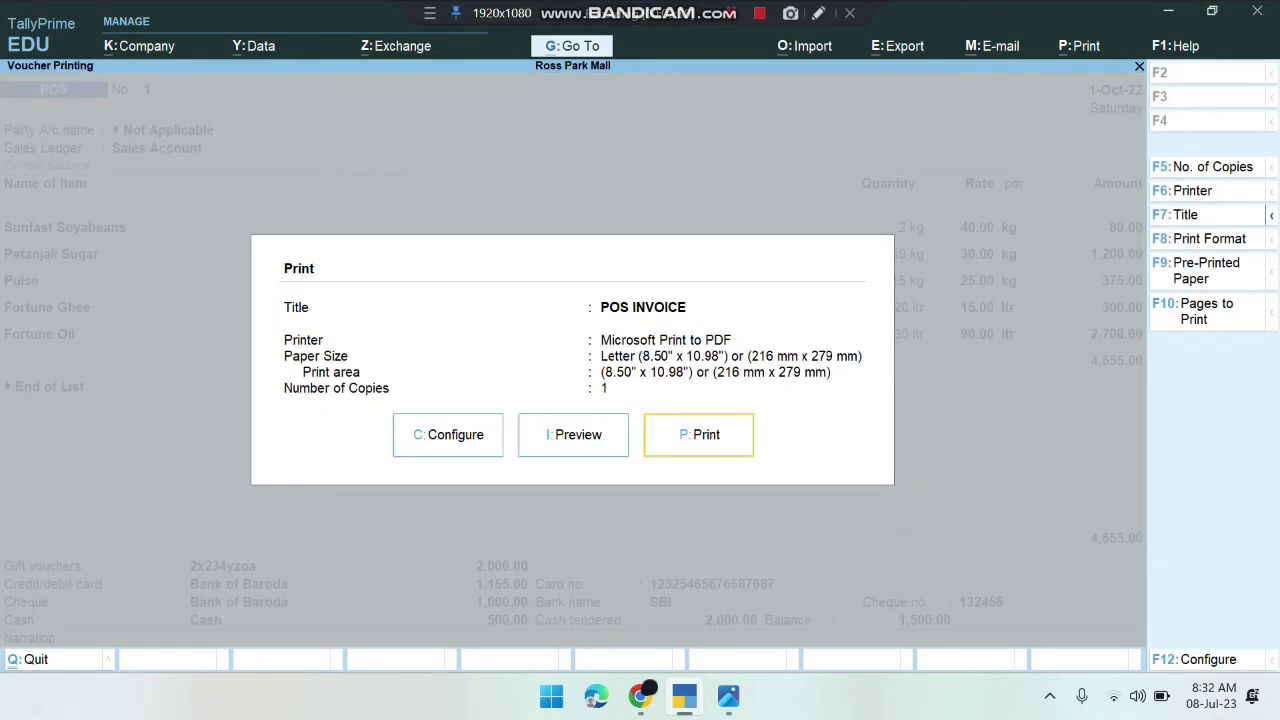
key(Left)
key(Left)
key(Right)
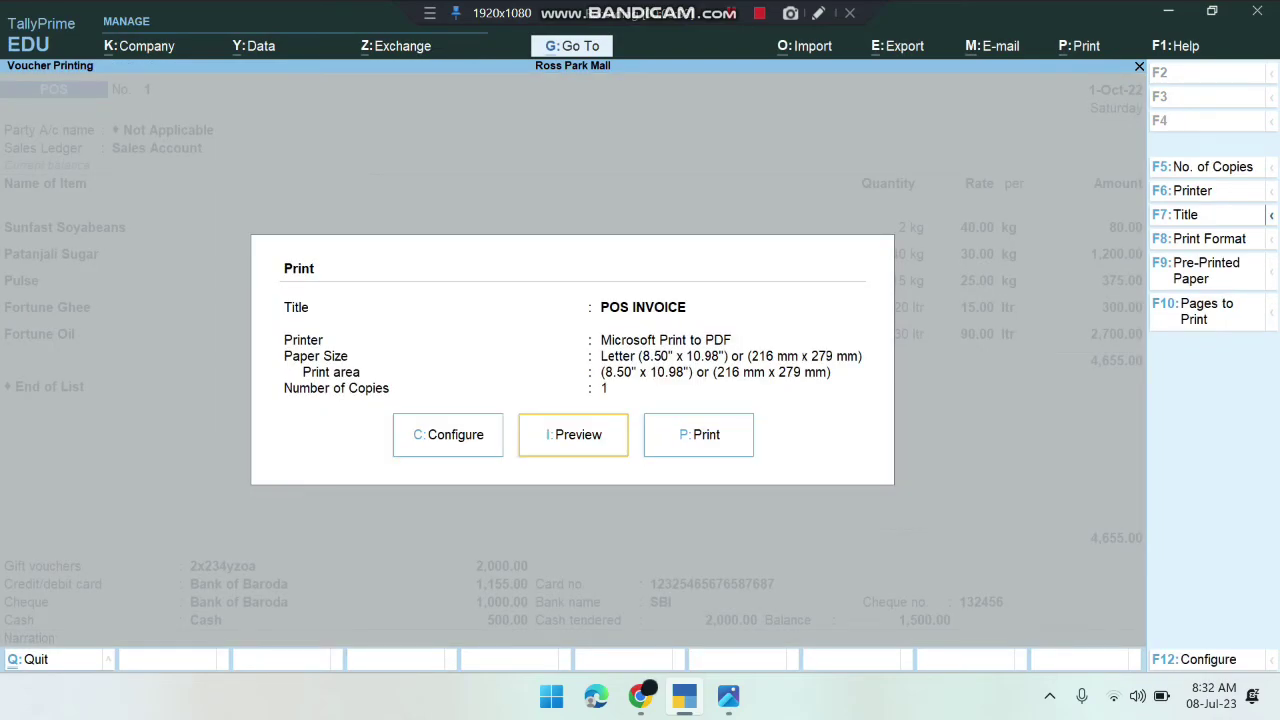
key(Return)
key(Return)
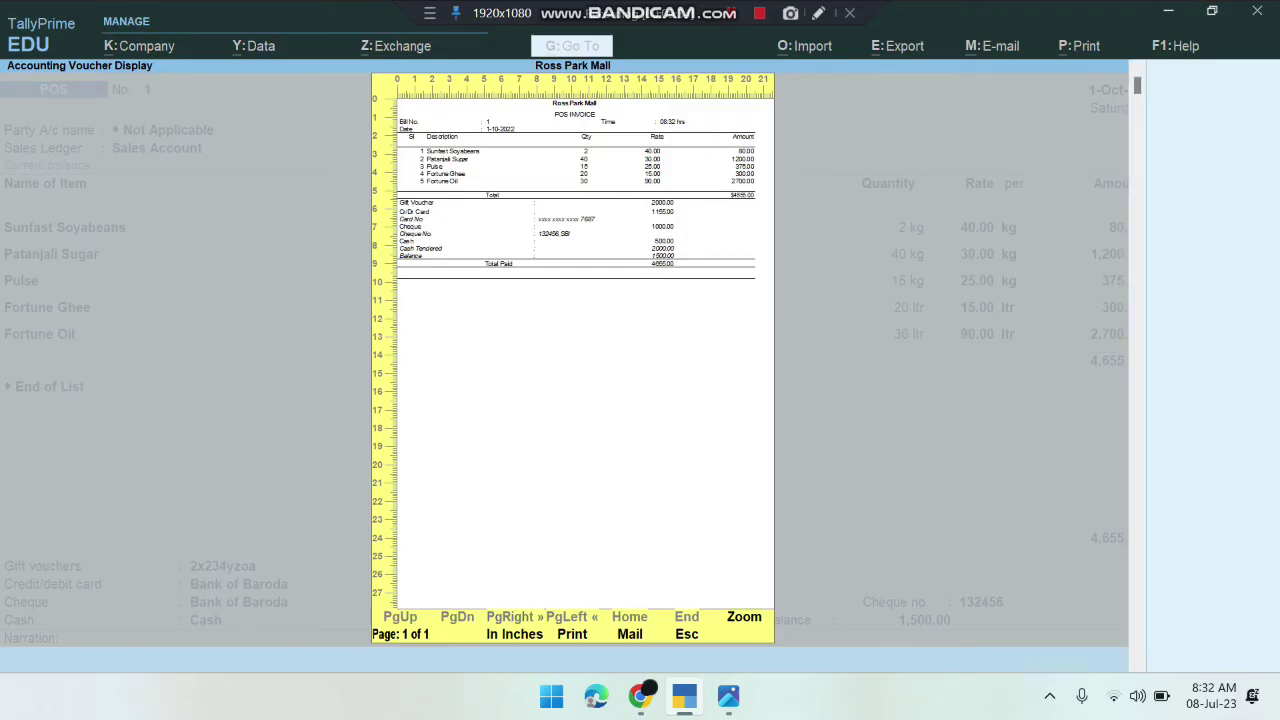
key(plus)
key(plus)
key(plus)
key(minus)
key(minus)
key(minus)
key(plus)
key(Up)
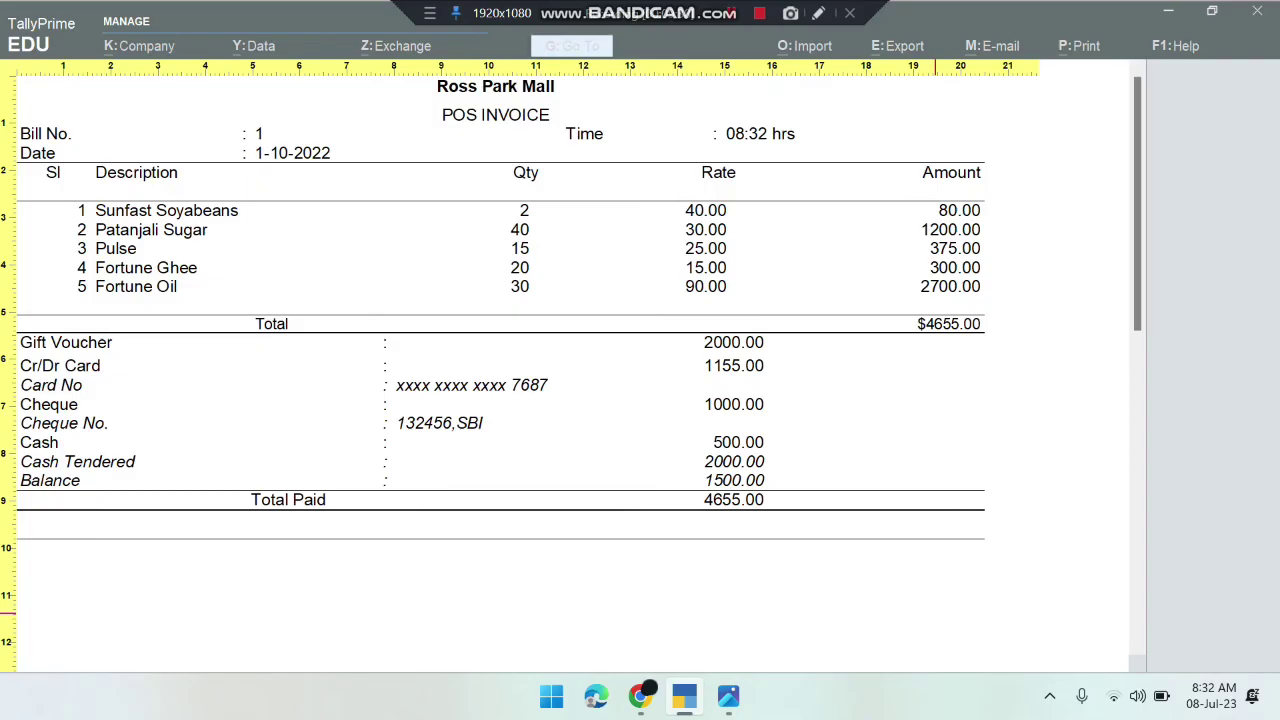